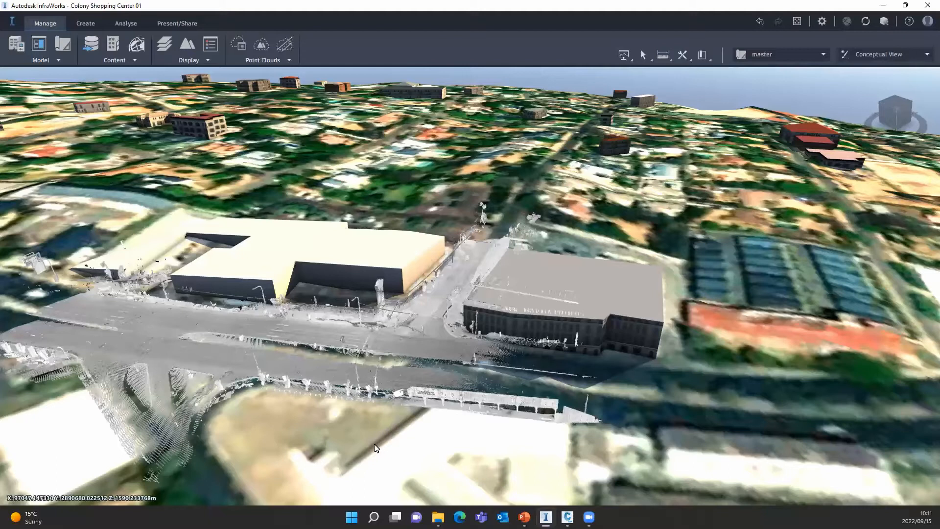
Examine the point cloud of the side road between the two buildings, including its curb lines and centerline
{"action": "left_click_drag", "start_coordinate": [413, 439], "coordinate": [468, 445]}
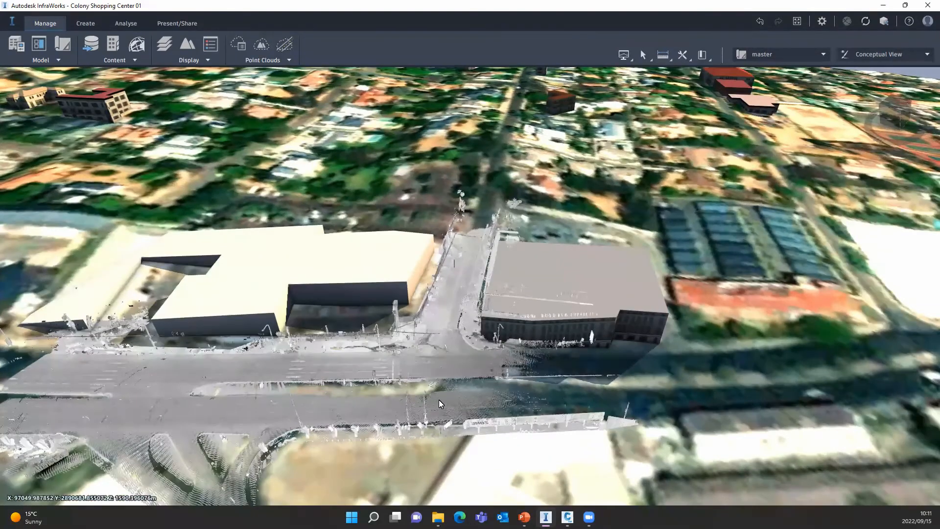
{"action": "left_click_drag", "start_coordinate": [441, 463], "coordinate": [39, 242]}
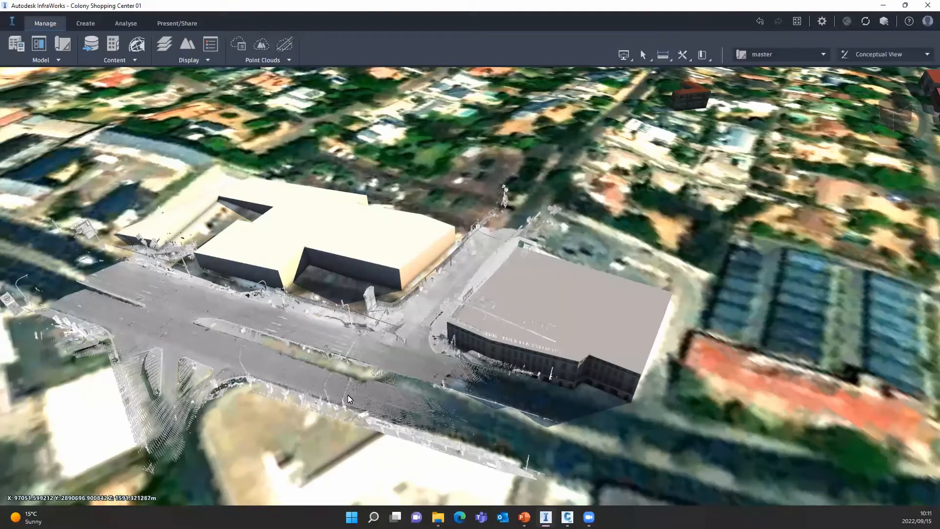
{"action": "left_click_drag", "start_coordinate": [409, 445], "coordinate": [414, 411]}
{"action": "left_click_drag", "start_coordinate": [473, 329], "coordinate": [473, 340]}
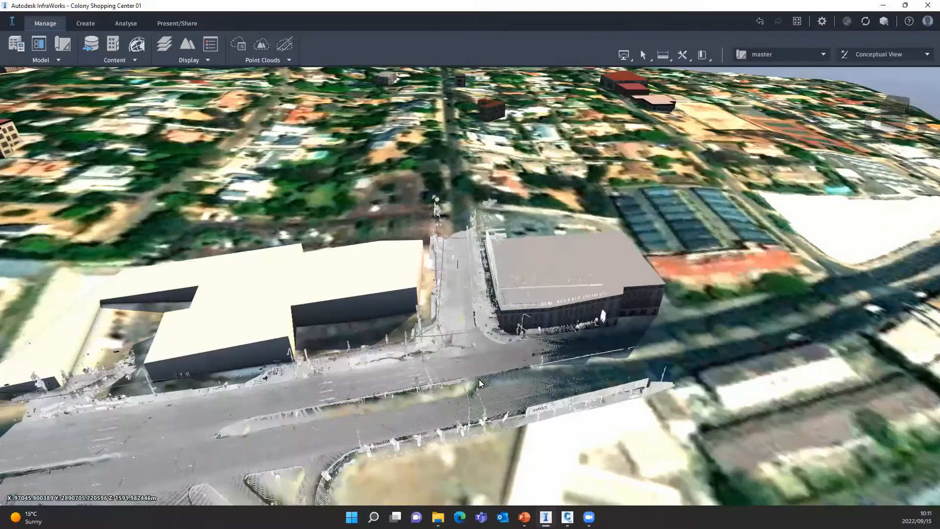
{"action": "scroll", "coordinate": [476, 383], "scroll_direction": "up", "scroll_amount": 1}
{"action": "scroll", "coordinate": [469, 386], "scroll_direction": "up", "scroll_amount": 4}
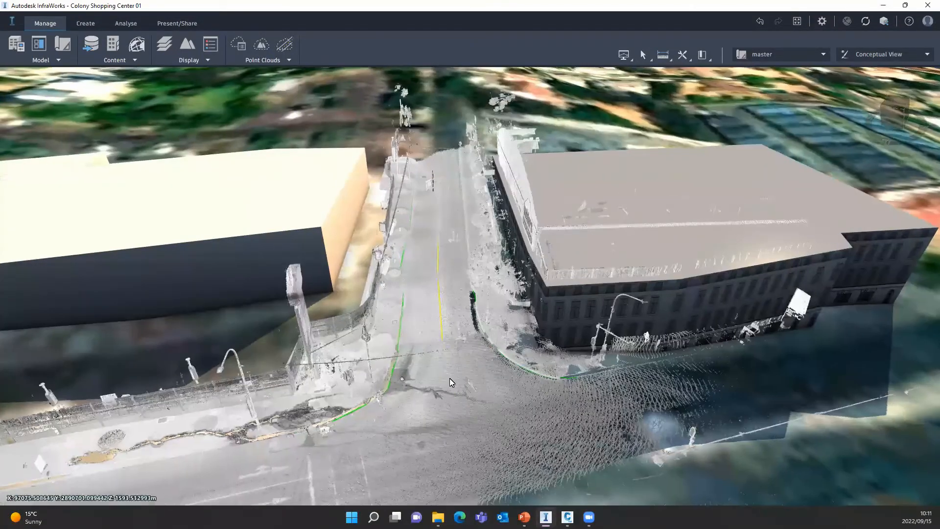
{"action": "scroll", "coordinate": [448, 377], "scroll_direction": "up", "scroll_amount": 3}
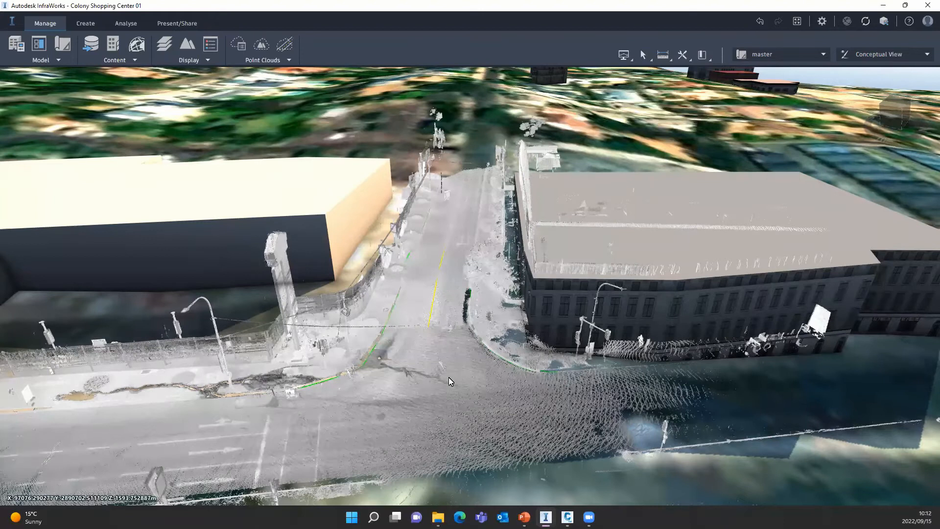
{"action": "scroll", "coordinate": [451, 326], "scroll_direction": "up", "scroll_amount": 3}
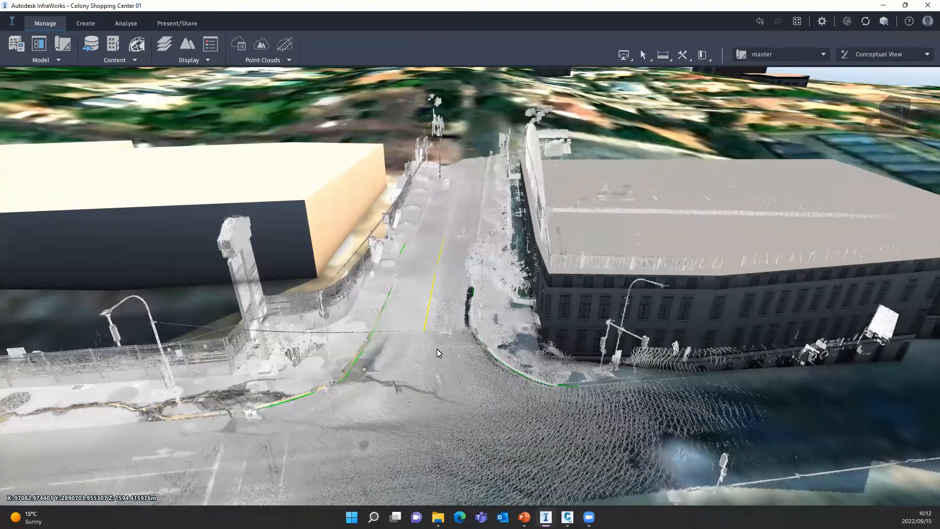
{"action": "scroll", "coordinate": [440, 368], "scroll_direction": "up", "scroll_amount": 2}
{"action": "scroll", "coordinate": [458, 362], "scroll_direction": "up", "scroll_amount": 2}
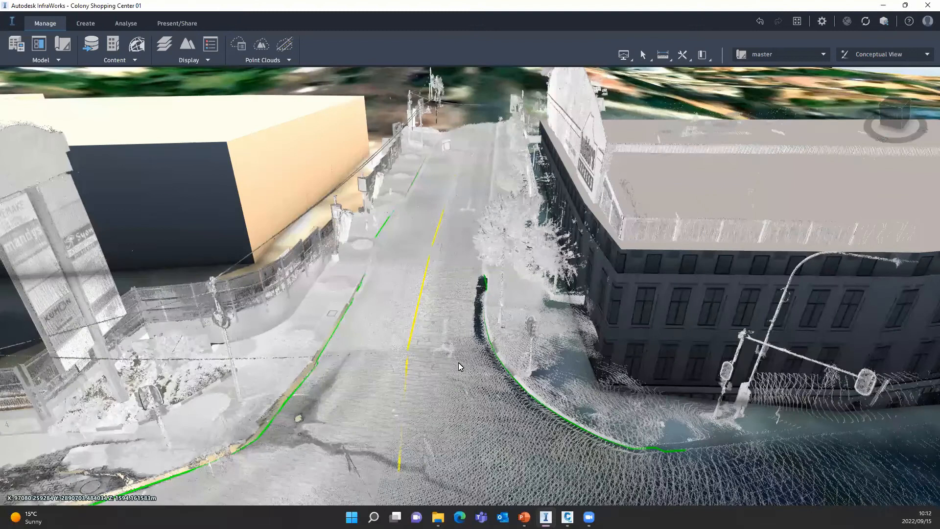
{"action": "left_click_drag", "start_coordinate": [456, 358], "coordinate": [418, 304]}
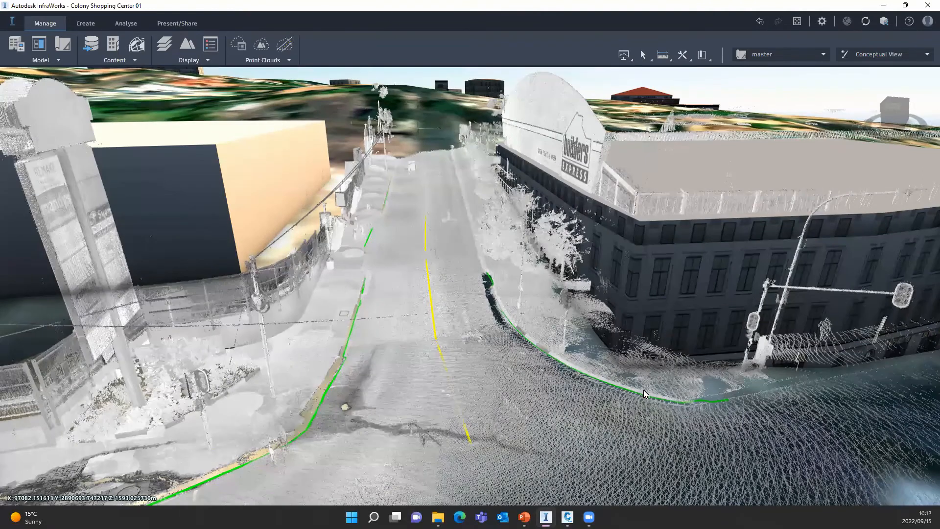
Start Linear Feature Extraction, review the available linear feature styles, keep Bottom of Curb, and leave the tool
{"action": "left_click", "coordinate": [261, 60]}
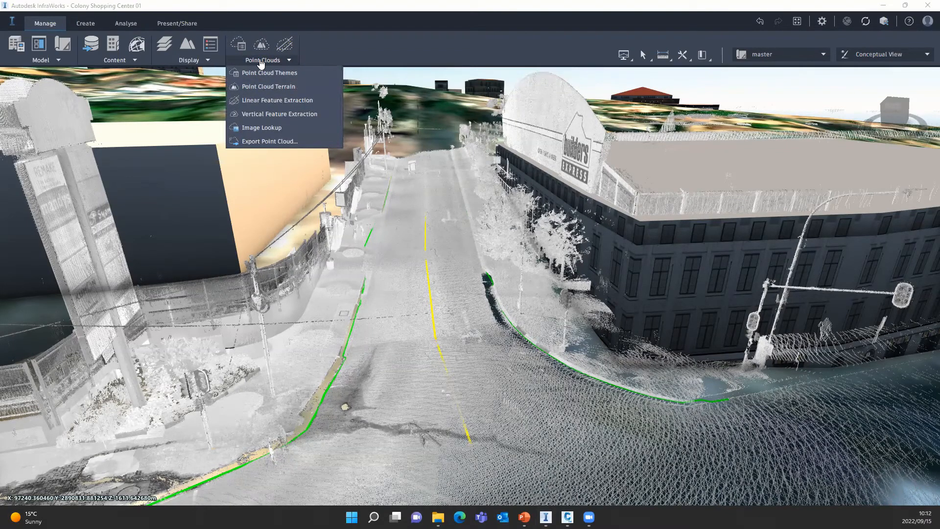
{"action": "left_click", "coordinate": [266, 102]}
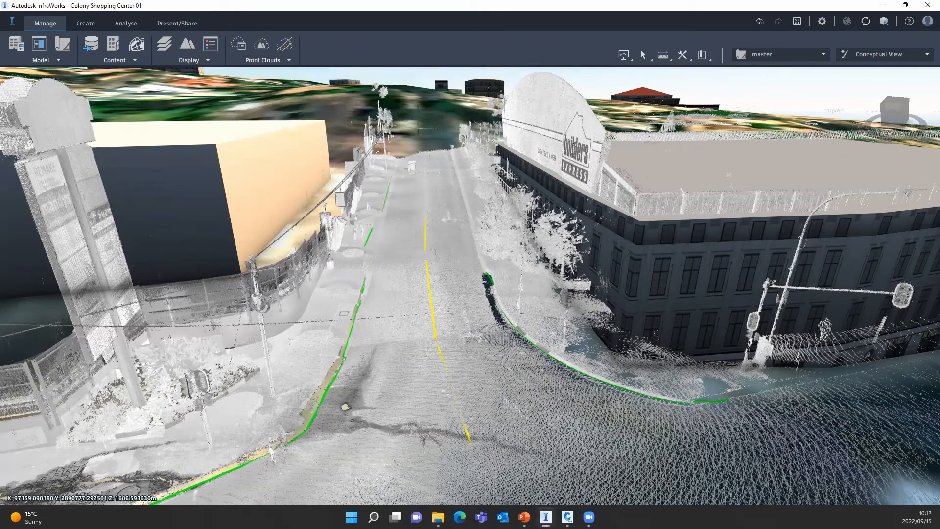
{"action": "left_click_drag", "start_coordinate": [234, 85], "coordinate": [933, 130]}
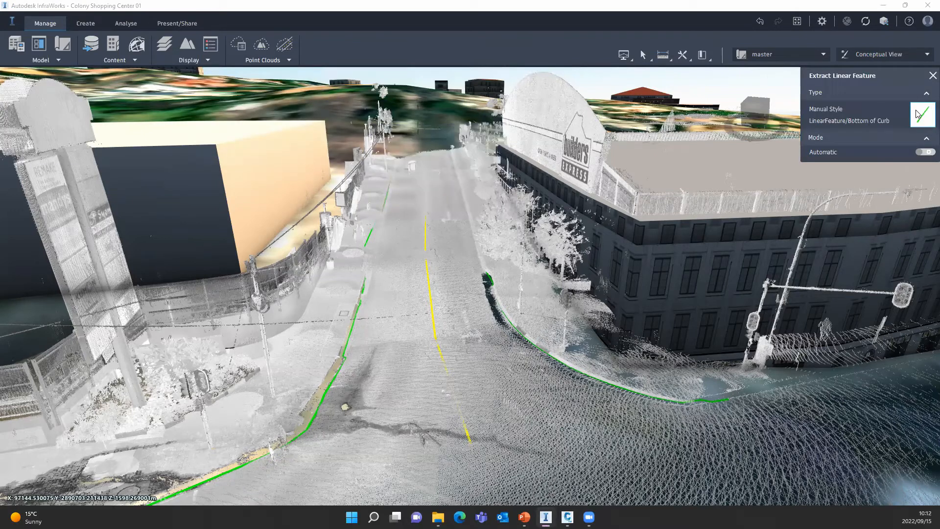
{"action": "left_click", "coordinate": [917, 113]}
{"action": "left_click", "coordinate": [869, 156]}
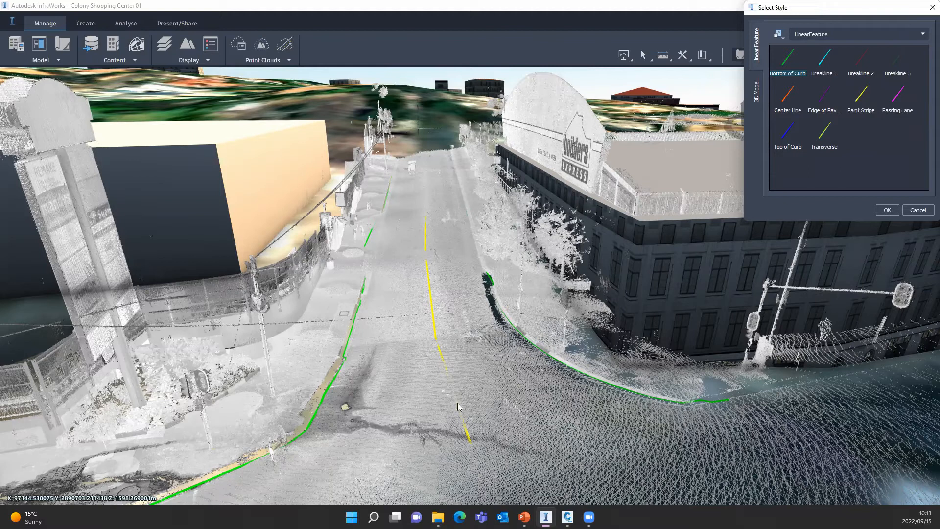
{"action": "left_click", "coordinate": [879, 211]}
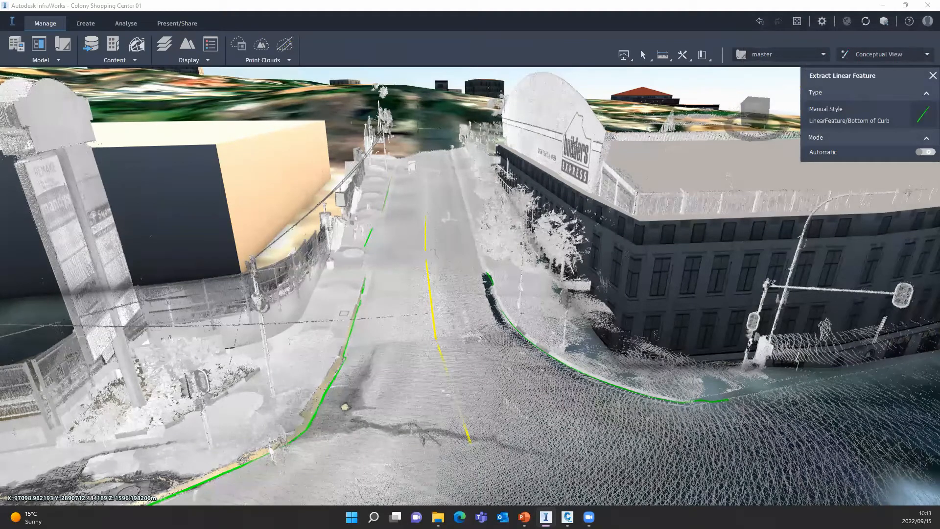
{"action": "left_click", "coordinate": [929, 77]}
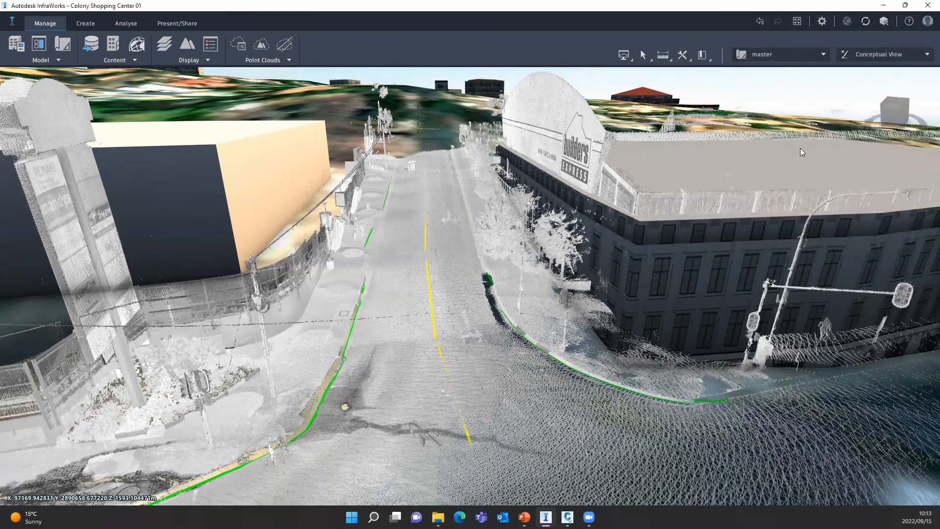
Inspect the properties of the road's extracted centerline and of the bottom-of-curb lines on both sides
{"action": "left_click", "coordinate": [425, 228]}
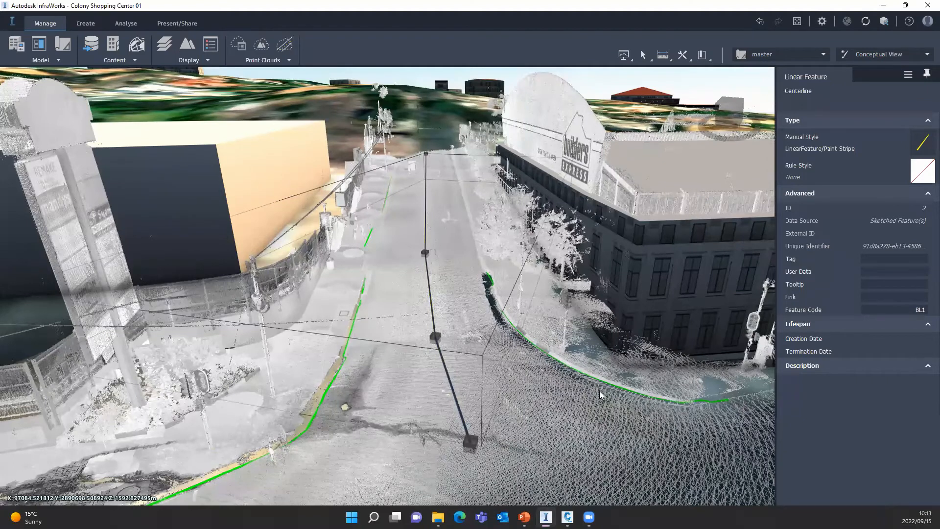
{"action": "left_click_drag", "start_coordinate": [581, 392], "coordinate": [573, 363]}
{"action": "scroll", "coordinate": [426, 275], "scroll_direction": "up", "scroll_amount": 1}
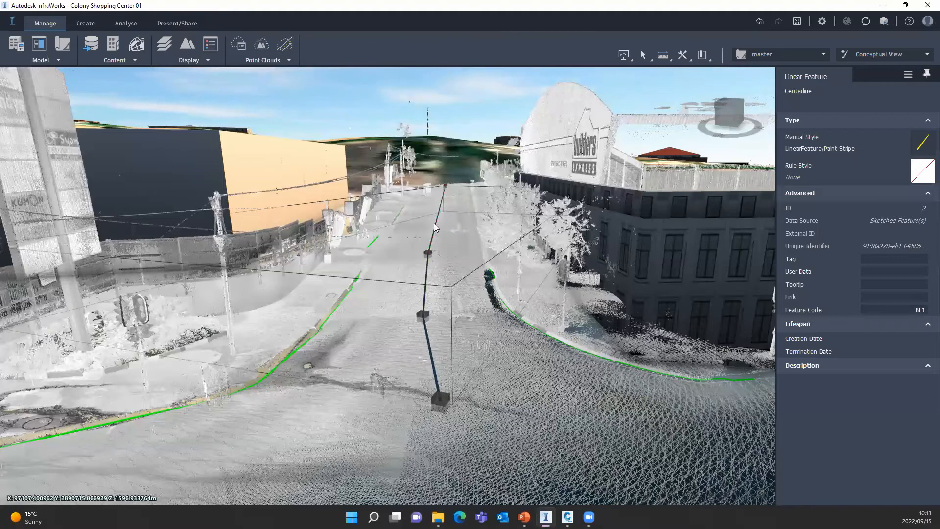
{"action": "left_click", "coordinate": [372, 242]}
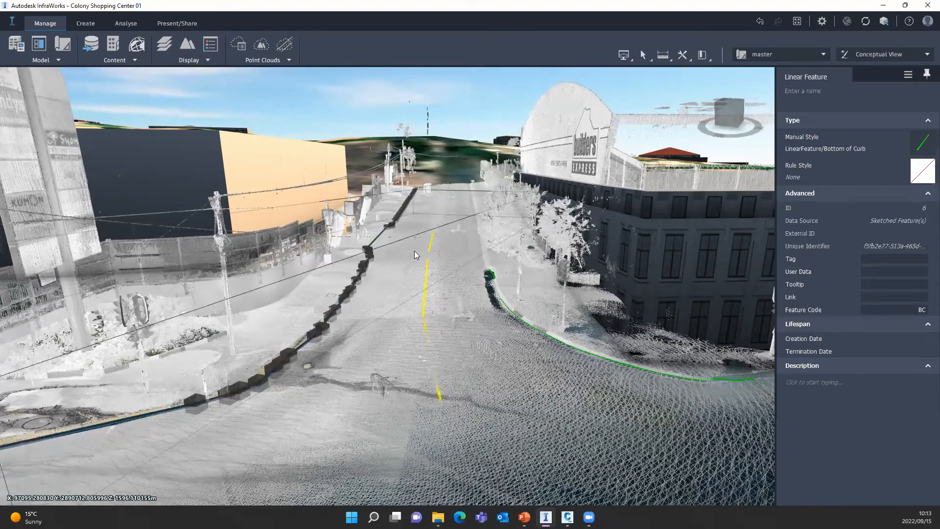
{"action": "scroll", "coordinate": [402, 276], "scroll_direction": "up", "scroll_amount": 3}
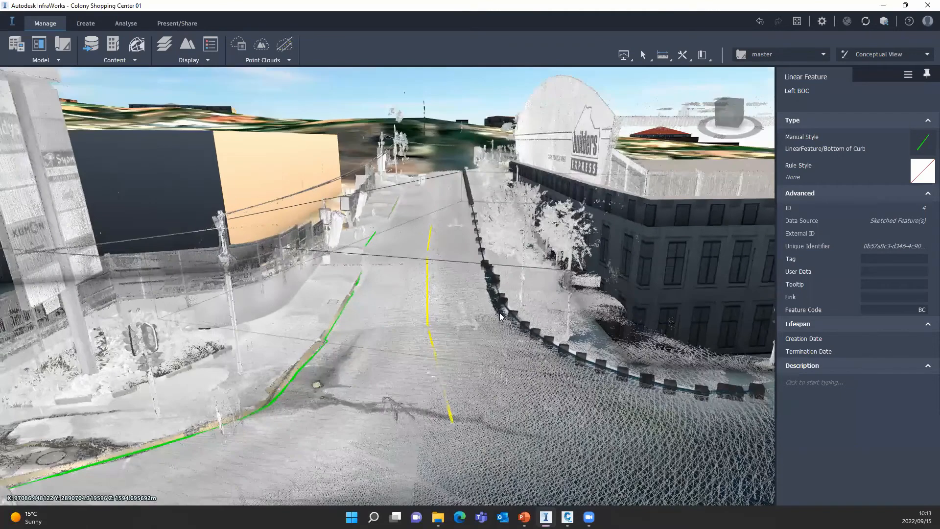
{"action": "left_click_drag", "start_coordinate": [499, 312], "coordinate": [500, 312]}
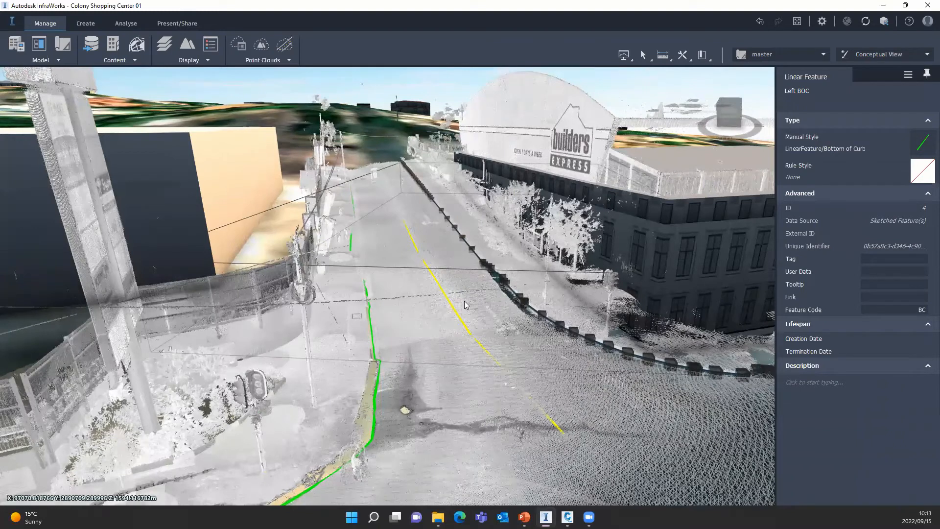
Show the centerline's cross-section view, examine the road profile from centerline to curb, and check the cross-section settings
{"action": "left_click", "coordinate": [431, 273]}
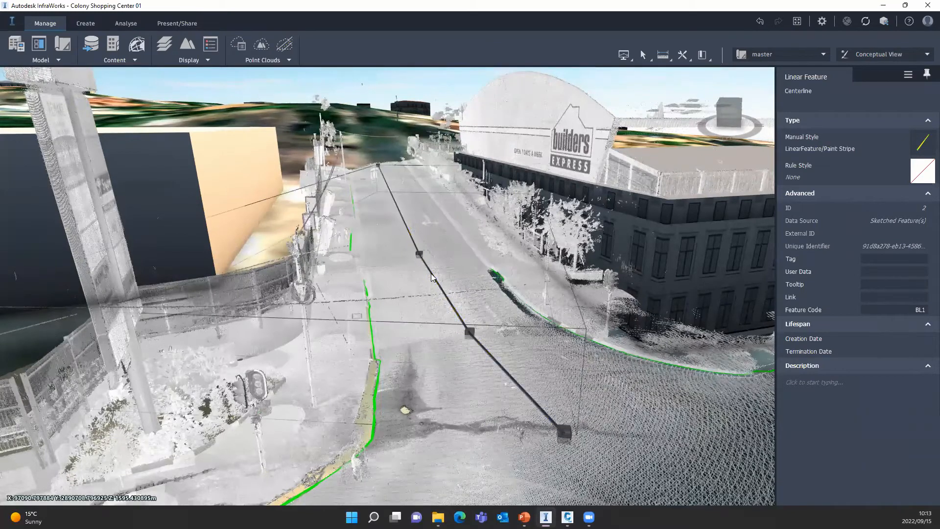
{"action": "right_click", "coordinate": [404, 225]}
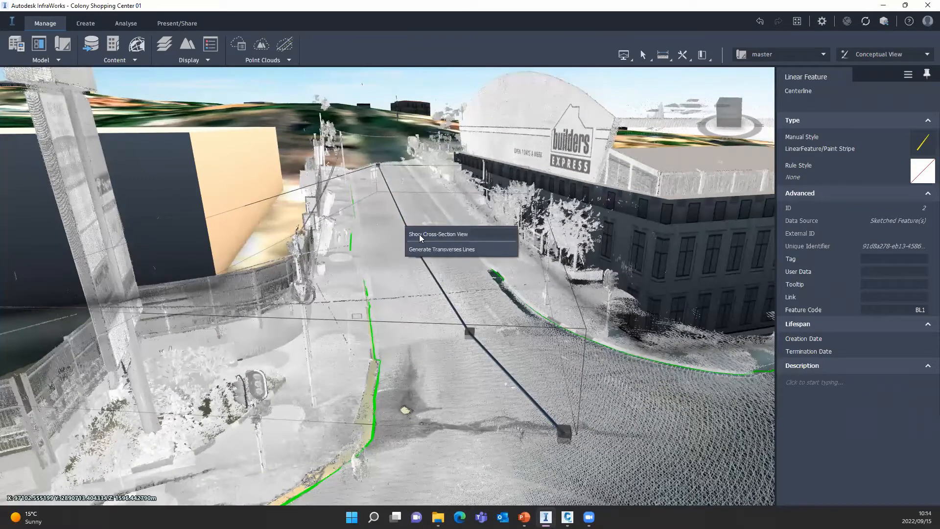
{"action": "left_click", "coordinate": [420, 235]}
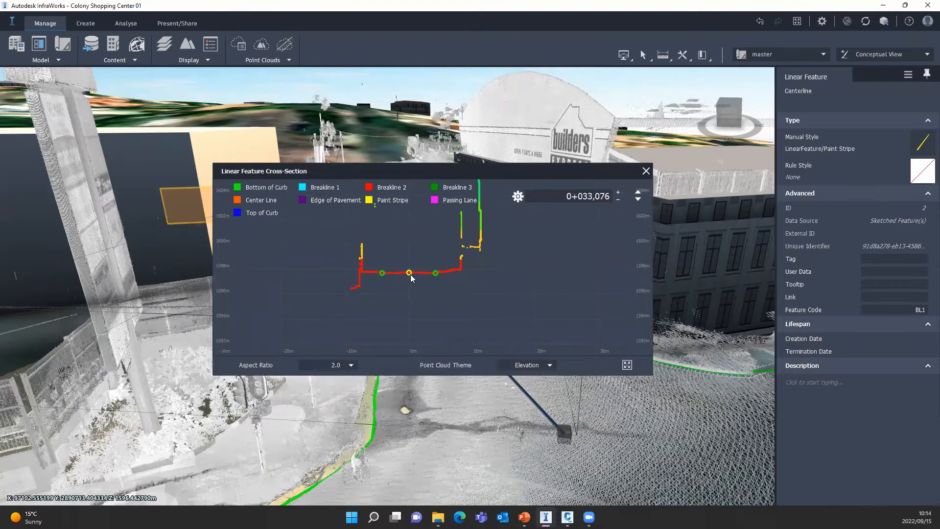
{"action": "scroll", "coordinate": [411, 278], "scroll_direction": "up", "scroll_amount": 3}
{"action": "scroll", "coordinate": [410, 286], "scroll_direction": "up", "scroll_amount": 2}
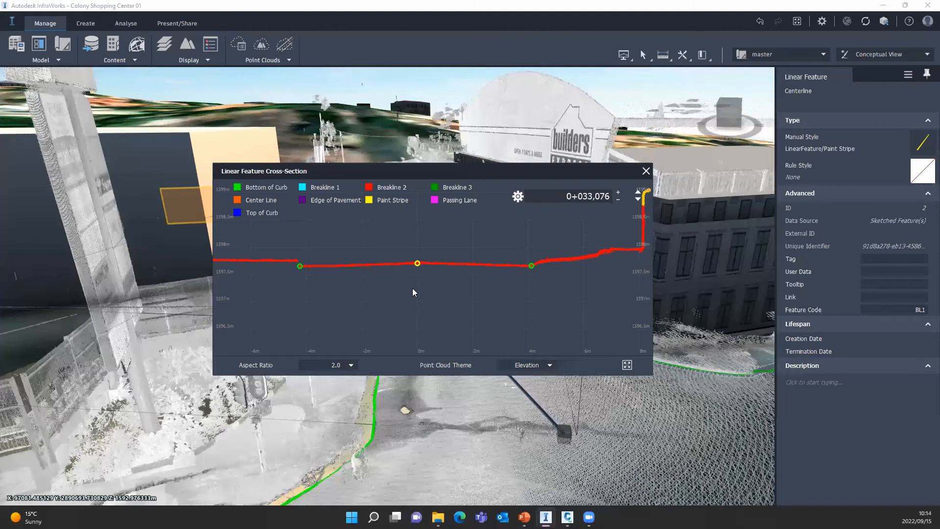
{"action": "scroll", "coordinate": [418, 270], "scroll_direction": "up", "scroll_amount": 5}
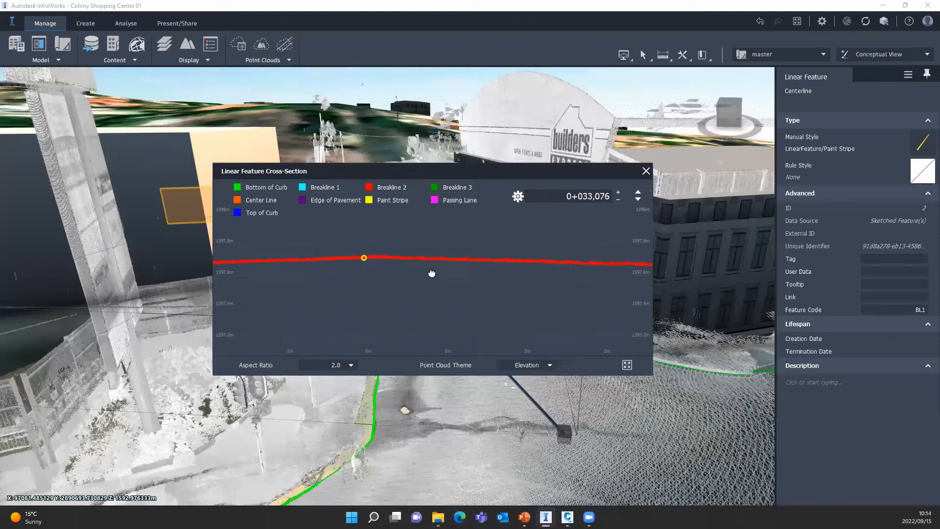
{"action": "left_click_drag", "start_coordinate": [370, 278], "coordinate": [338, 279]}
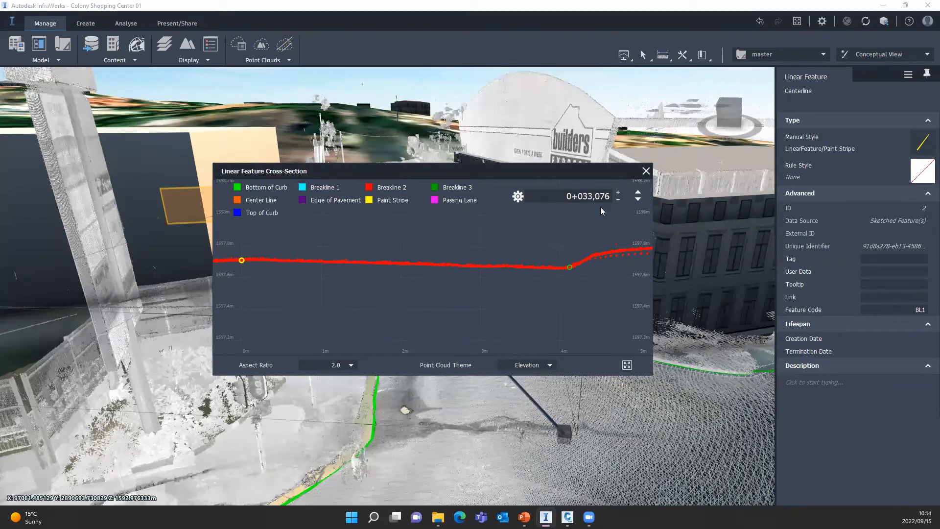
{"action": "left_click", "coordinate": [519, 197]}
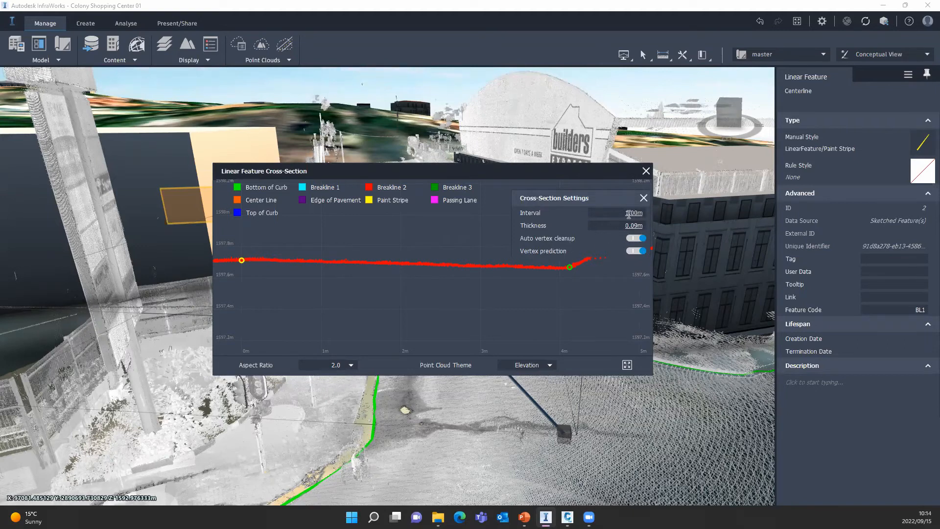
{"action": "left_click", "coordinate": [643, 198]}
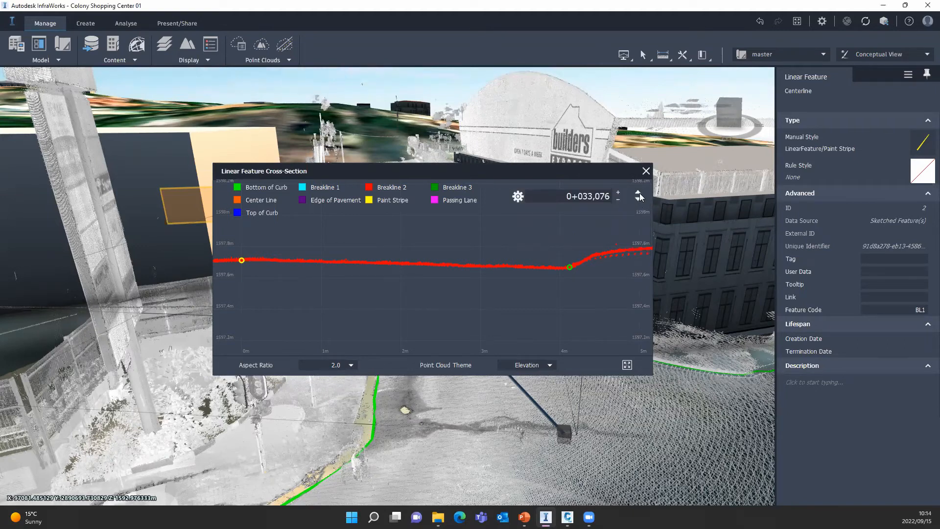
Step the cross-section to the end of the centerline and back towards its start, checking the curb points, and close the view
{"action": "scroll", "coordinate": [548, 288], "scroll_direction": "down", "scroll_amount": 3}
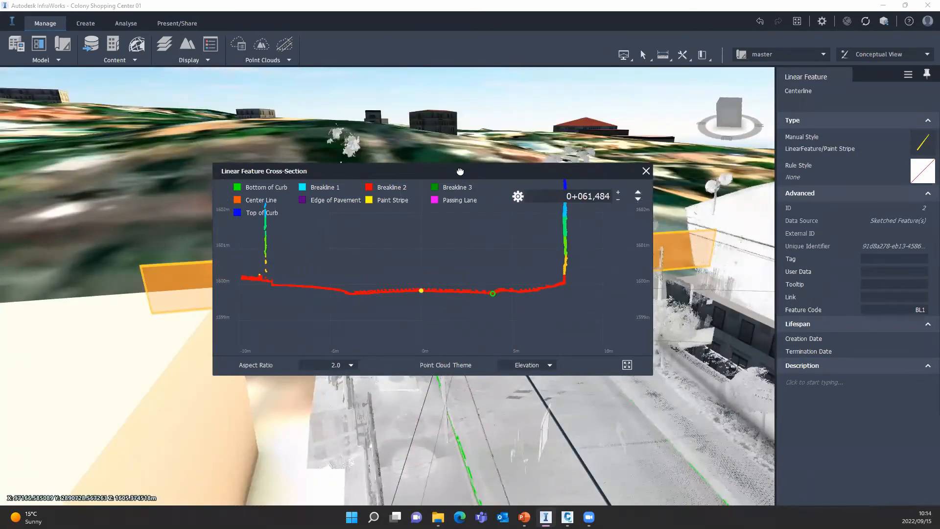
{"action": "left_click_drag", "start_coordinate": [460, 171], "coordinate": [327, 334]}
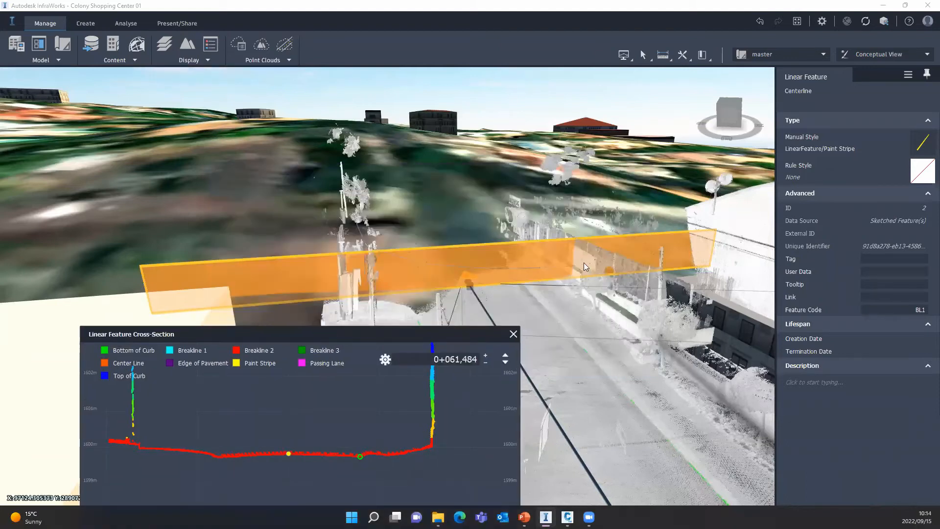
{"action": "left_click", "coordinate": [505, 358]}
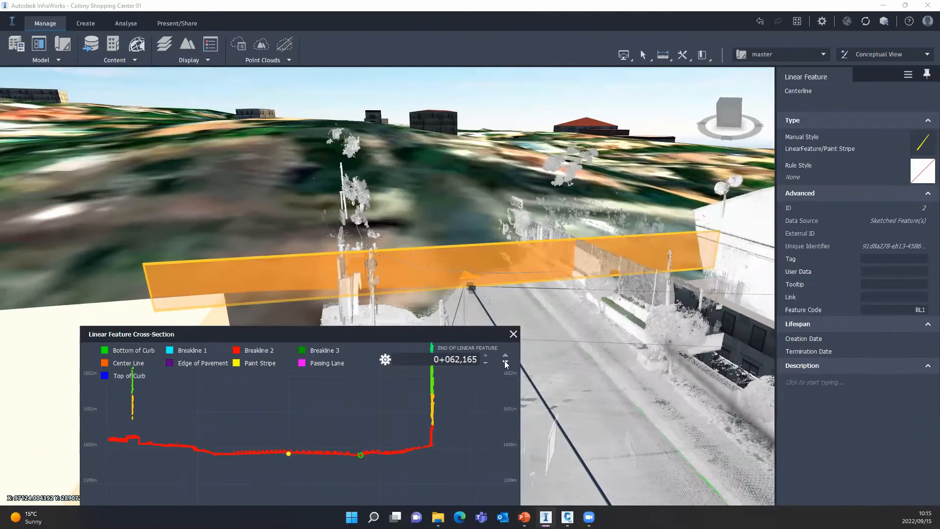
{"action": "left_click", "coordinate": [505, 364]}
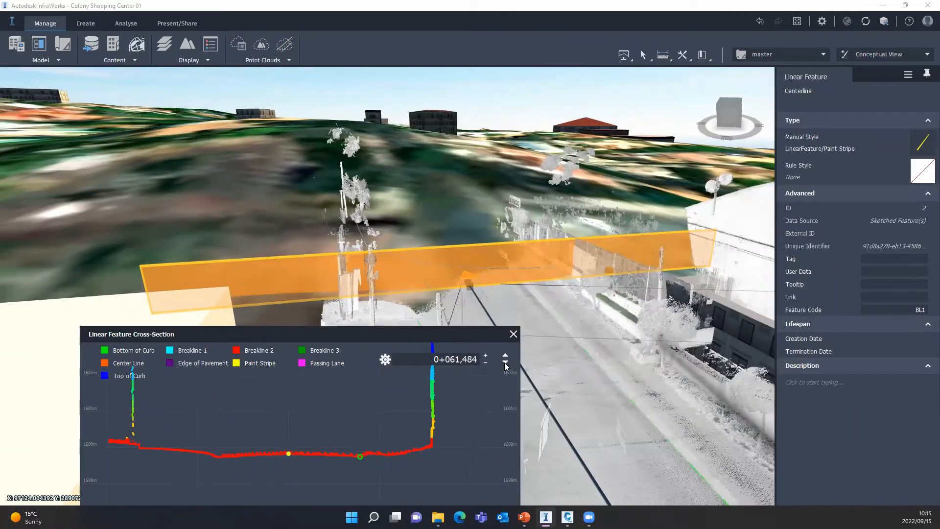
{"action": "left_click", "coordinate": [505, 363]}
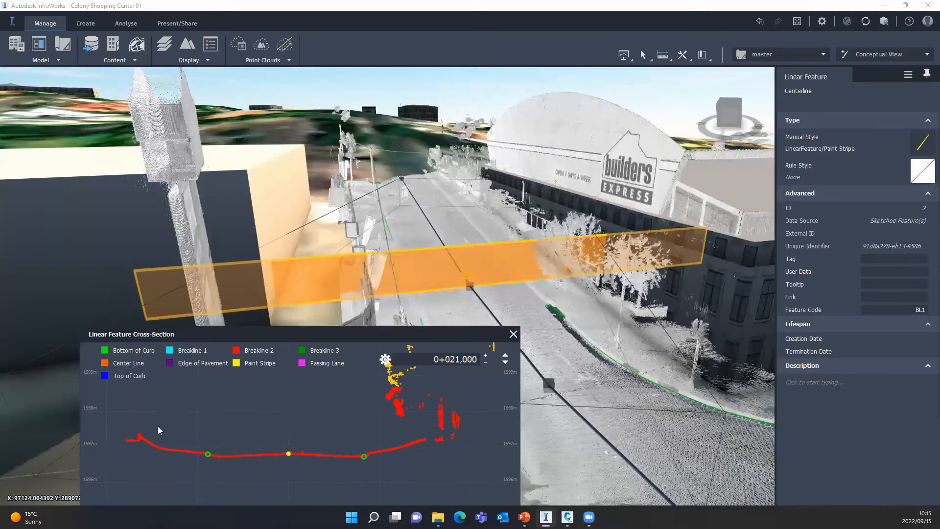
{"action": "left_click", "coordinate": [505, 363]}
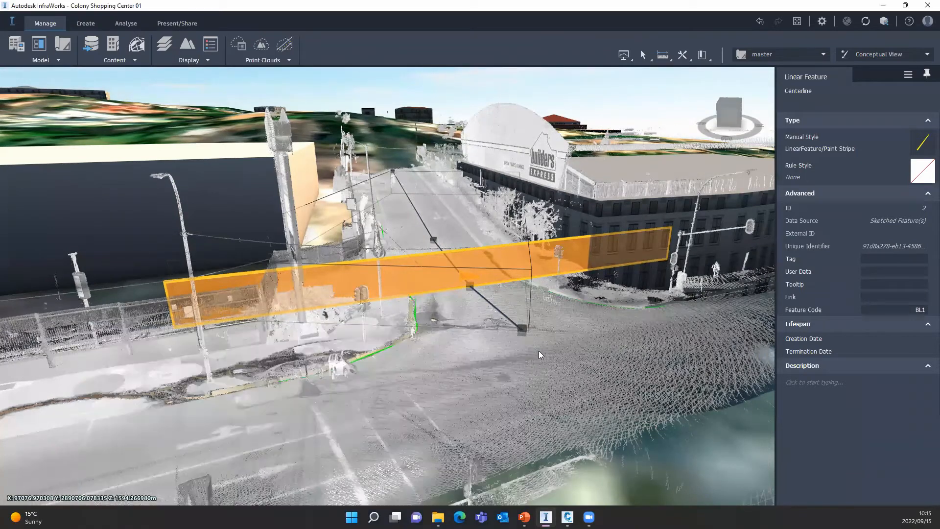
{"action": "left_click_drag", "start_coordinate": [519, 359], "coordinate": [503, 360]}
{"action": "key", "text": "Escape"}
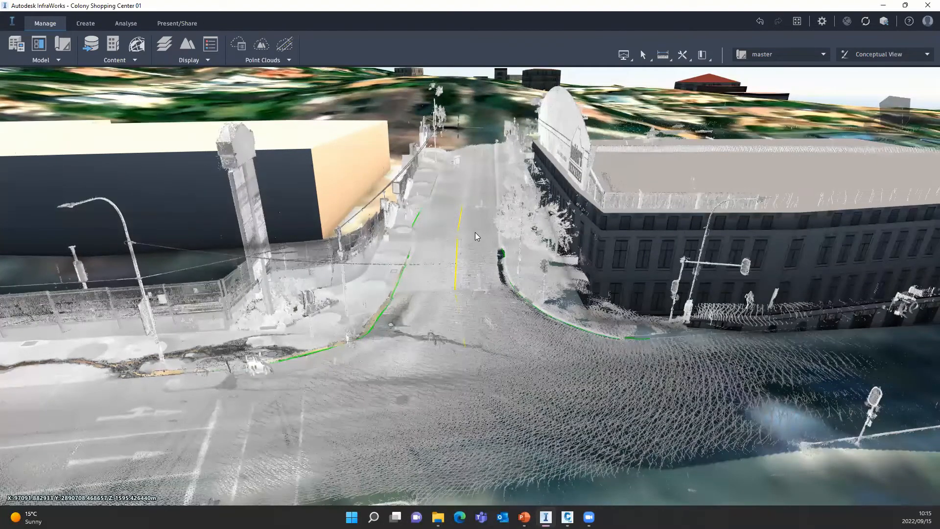
{"action": "scroll", "coordinate": [475, 232], "scroll_direction": "down", "scroll_amount": 2}
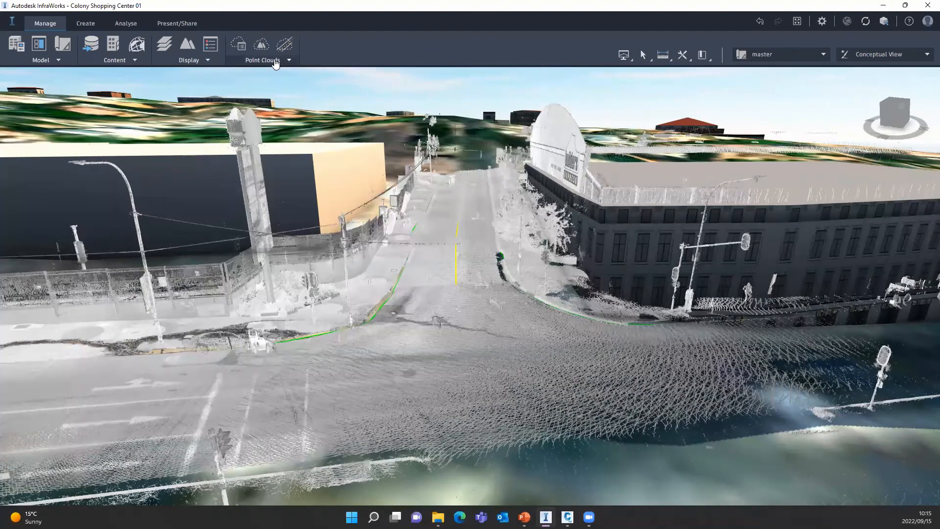
Set up a point cloud export of linear features only, excluding ground grid points, transverse vertices and vertical features
{"action": "left_click", "coordinate": [275, 61]}
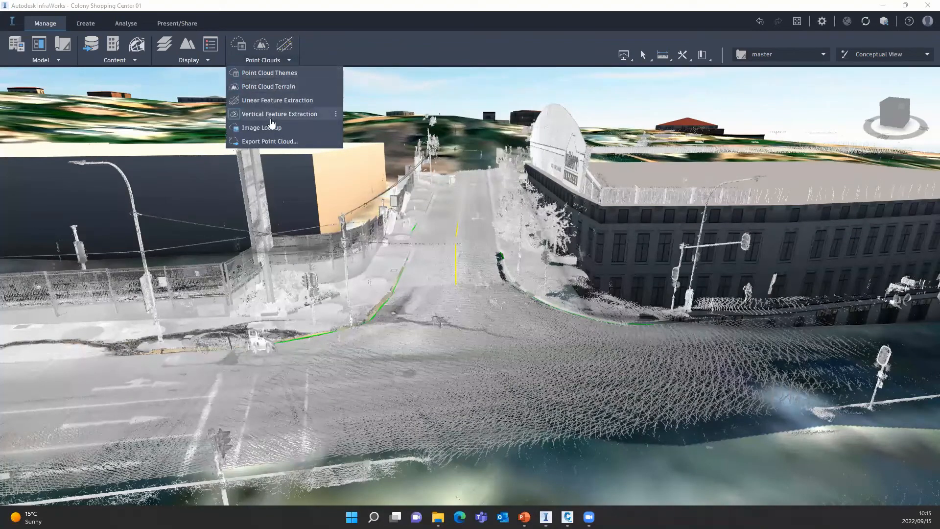
{"action": "left_click", "coordinate": [273, 142]}
{"action": "left_click", "coordinate": [272, 141]}
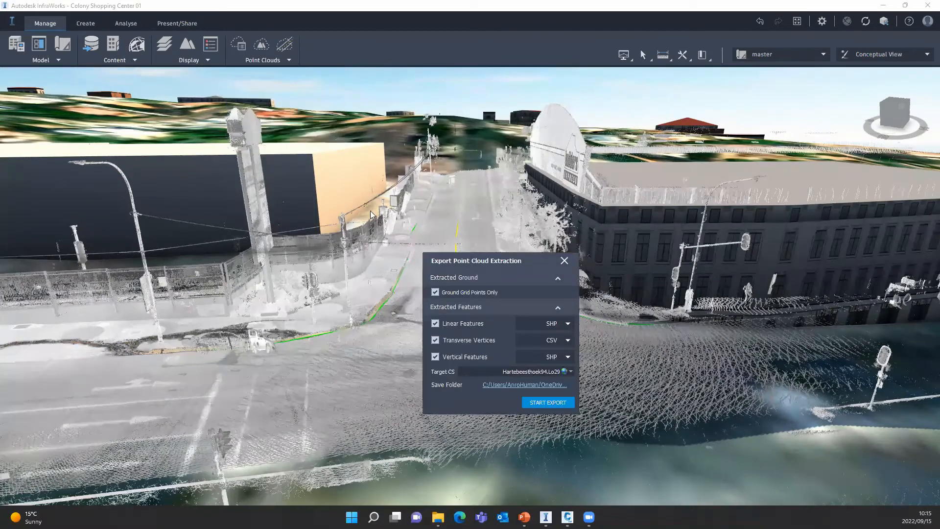
{"action": "left_click_drag", "start_coordinate": [464, 264], "coordinate": [433, 203]}
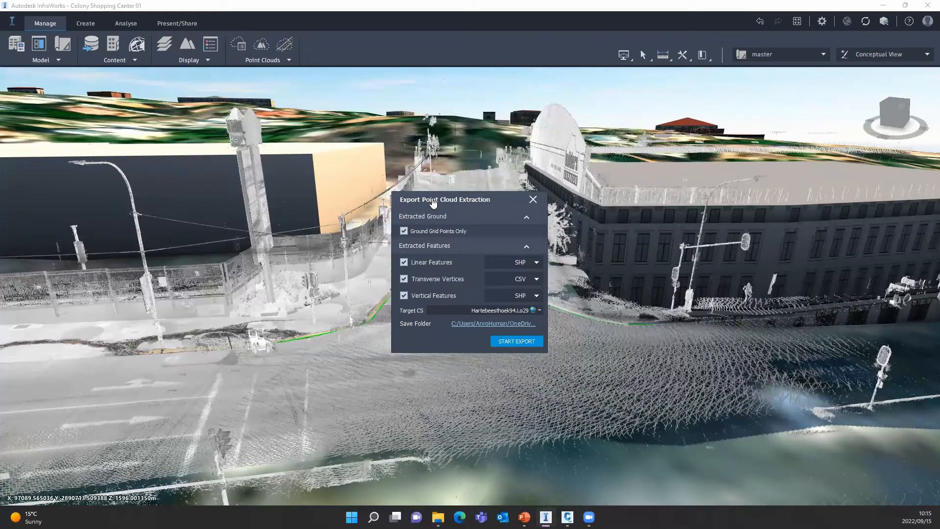
{"action": "left_click", "coordinate": [415, 233]}
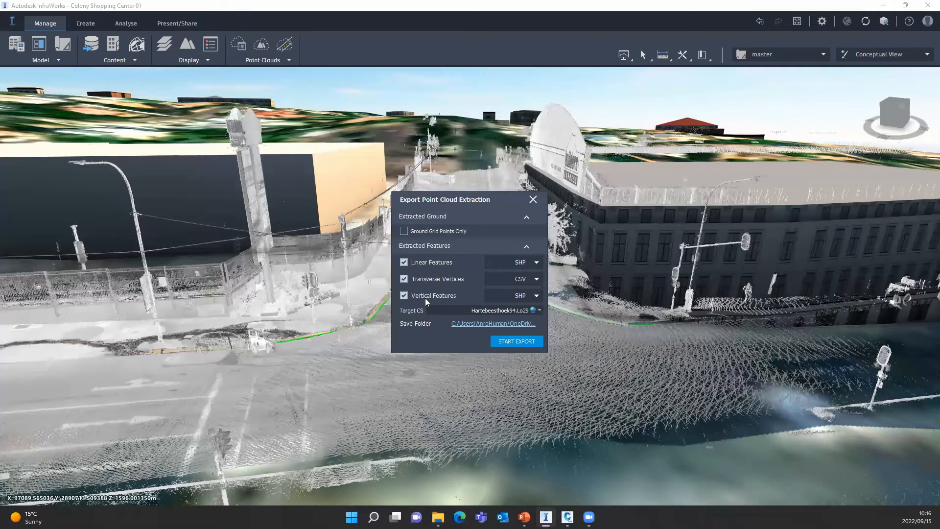
{"action": "left_click", "coordinate": [403, 278]}
{"action": "left_click", "coordinate": [403, 296]}
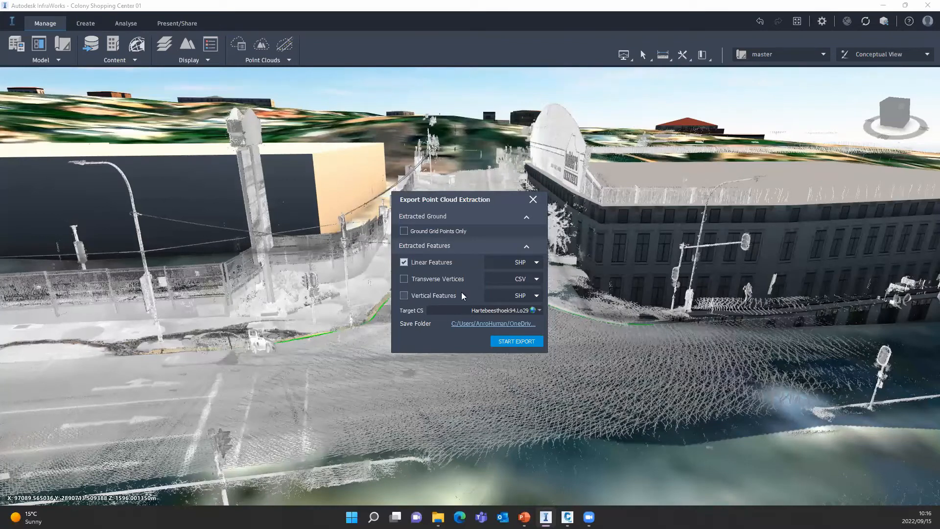
Review the export formats available for linear features, keep SHP, and close the export dialog without exporting
{"action": "left_click", "coordinate": [536, 263]}
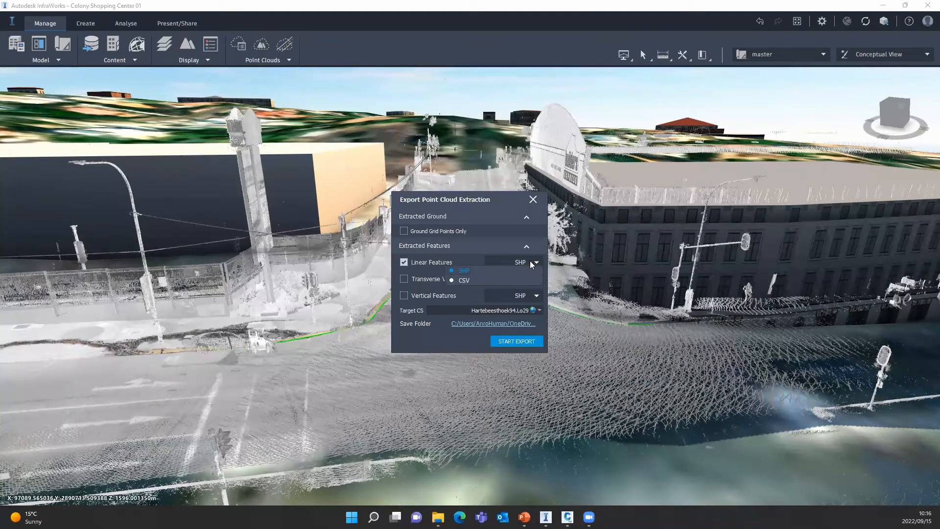
{"action": "left_click", "coordinate": [437, 298]}
{"action": "key", "text": "ctrl"}
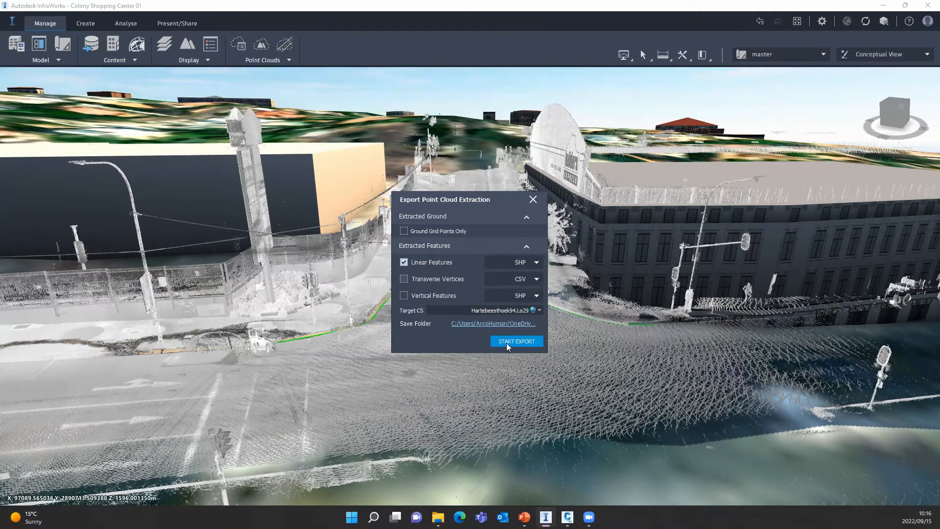
{"action": "left_click", "coordinate": [532, 199]}
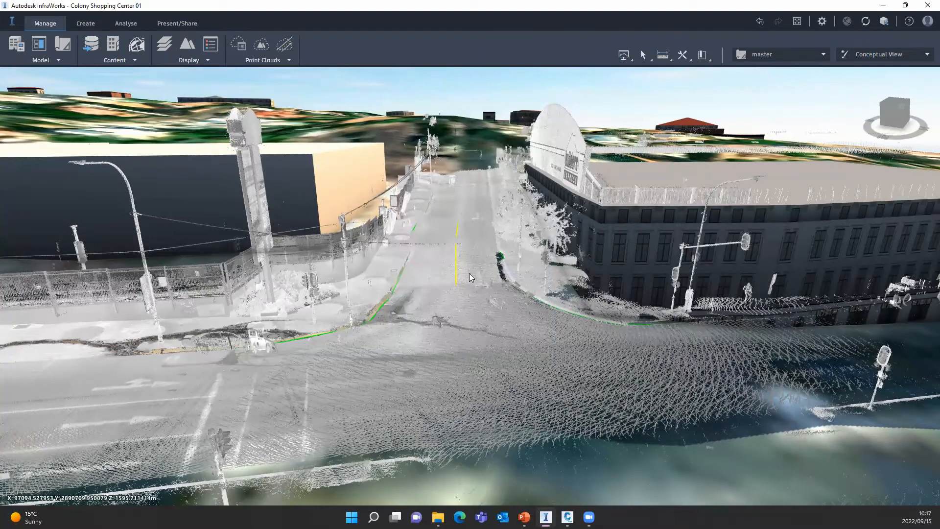
Review the data source types that can be added and the file formats accepted for point clouds, and cancel the file selection
{"action": "left_click_drag", "start_coordinate": [459, 287], "coordinate": [454, 271]}
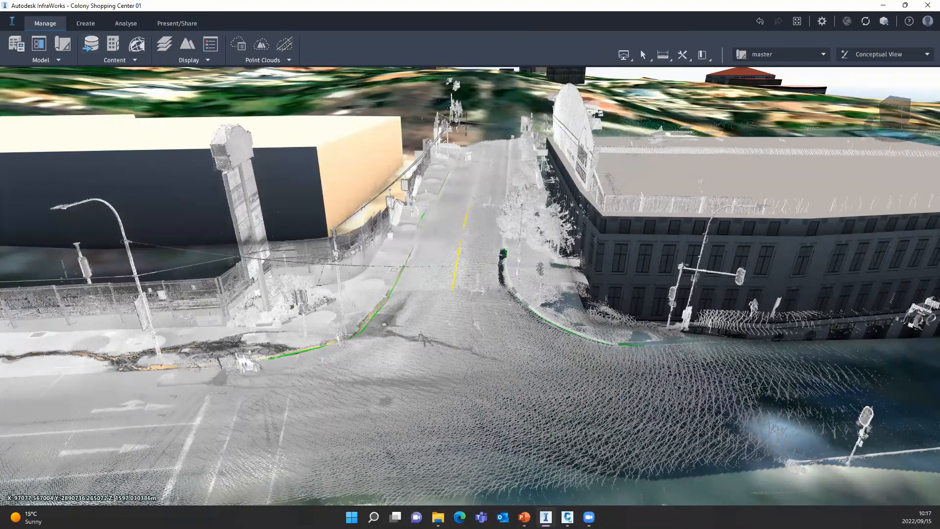
{"action": "left_click", "coordinate": [91, 45]}
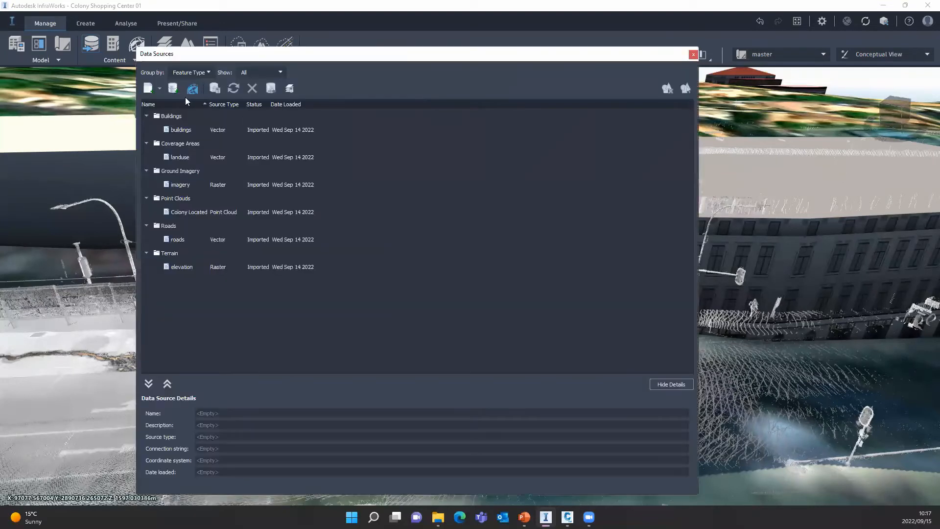
{"action": "left_click", "coordinate": [160, 88]}
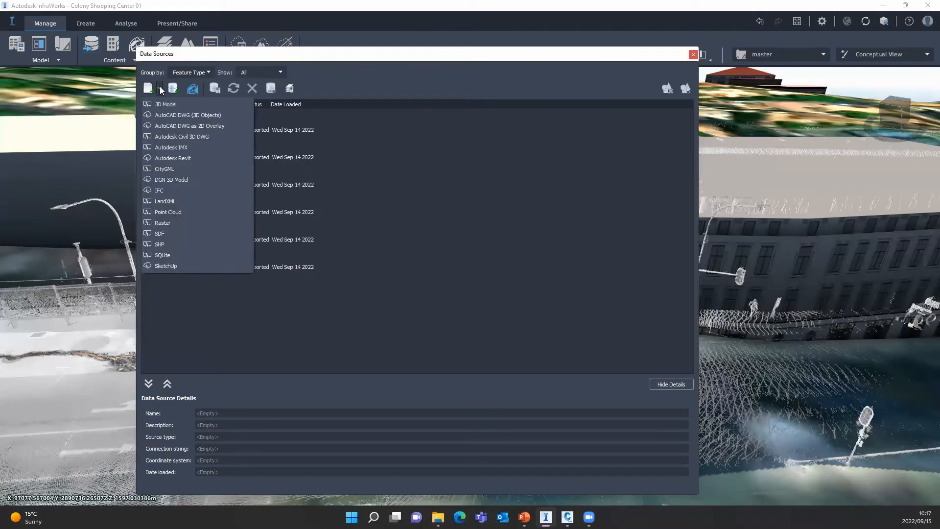
{"action": "left_click", "coordinate": [162, 211]}
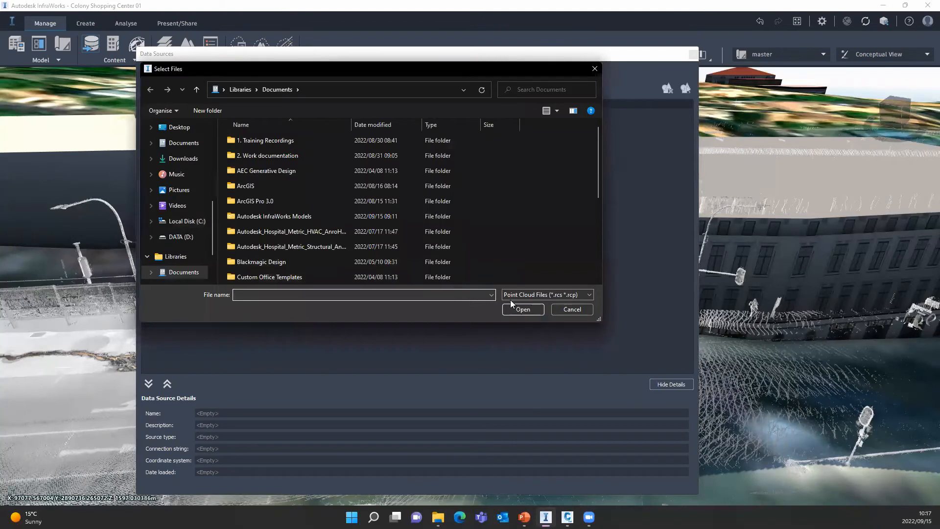
{"action": "left_click", "coordinate": [558, 295]}
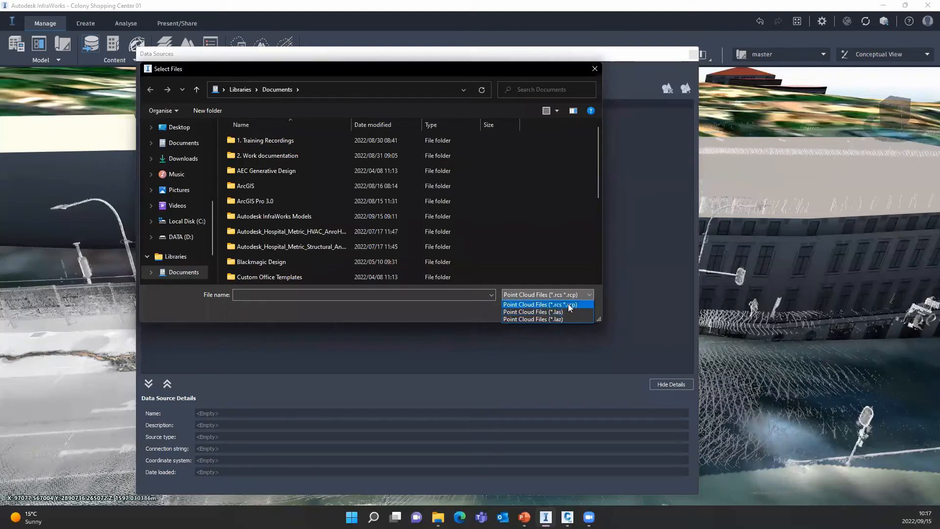
{"action": "left_click", "coordinate": [568, 304]}
{"action": "key", "text": "ctrl"}
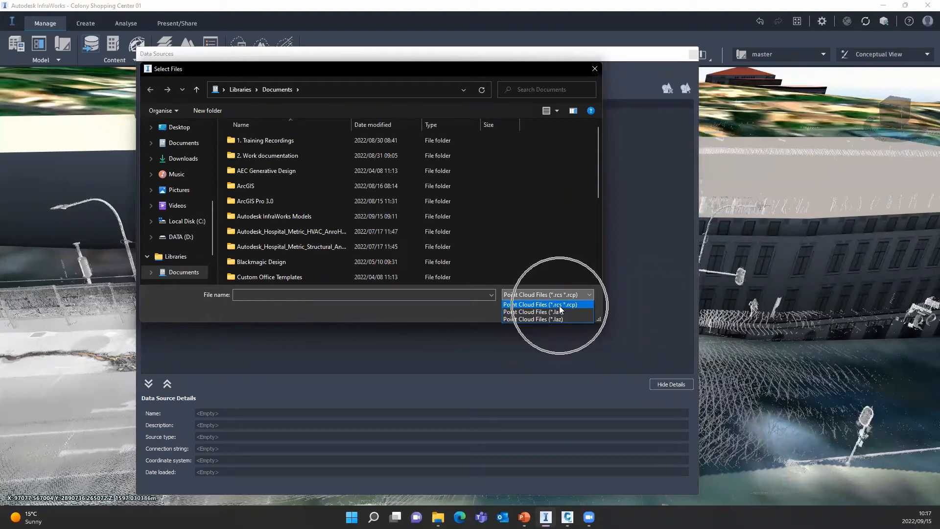
{"action": "left_click", "coordinate": [594, 75]}
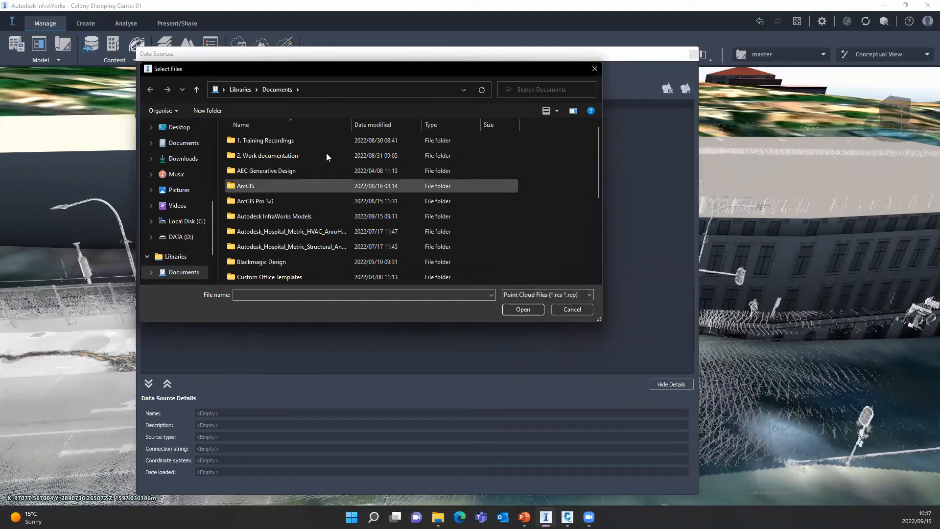
{"action": "left_click", "coordinate": [595, 68]}
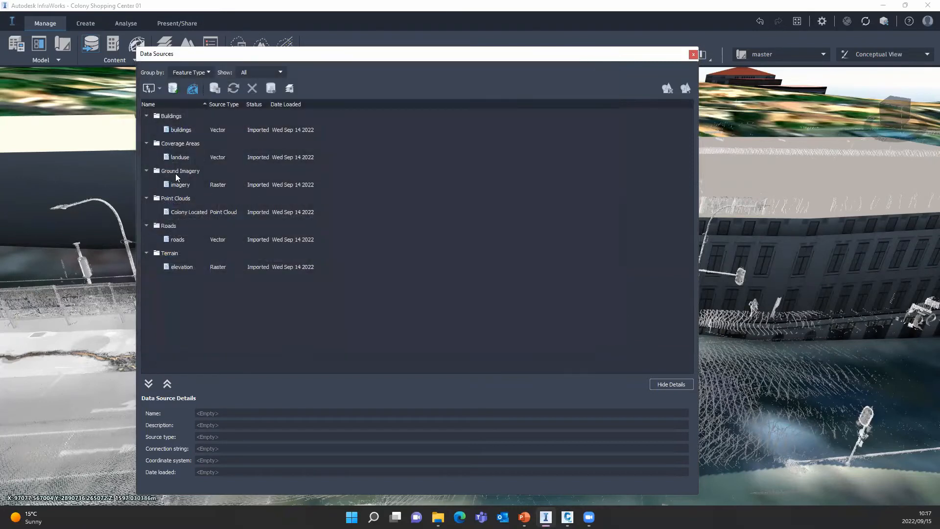
Inspect the Colony Located point cloud's configuration and the Republic of South Africa coordinate systems, and close Data Sources without changes
{"action": "left_click", "coordinate": [187, 214]}
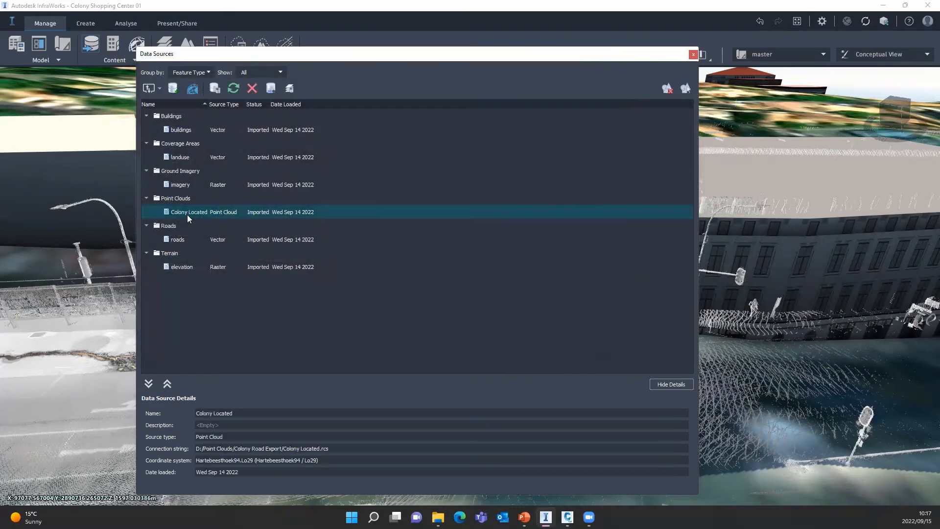
{"action": "right_click", "coordinate": [189, 211]}
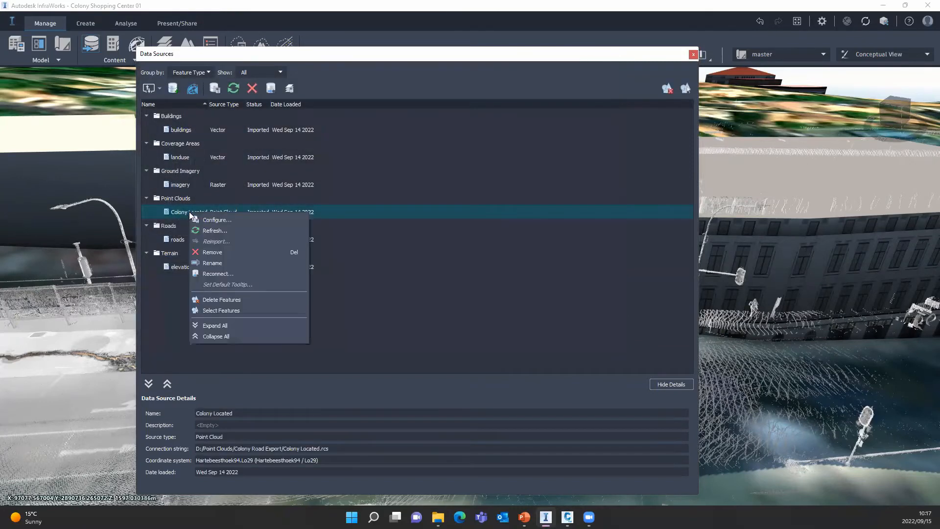
{"action": "left_click", "coordinate": [214, 218]}
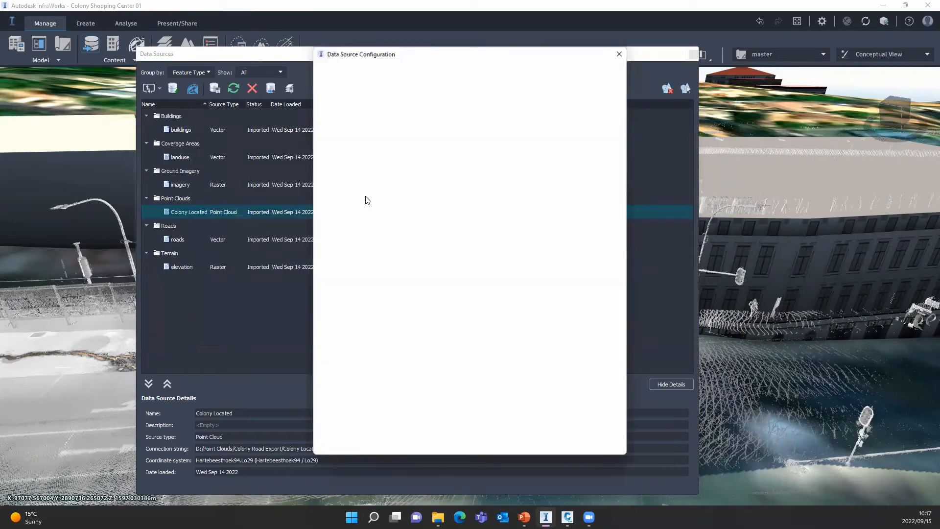
{"action": "left_click", "coordinate": [428, 127]}
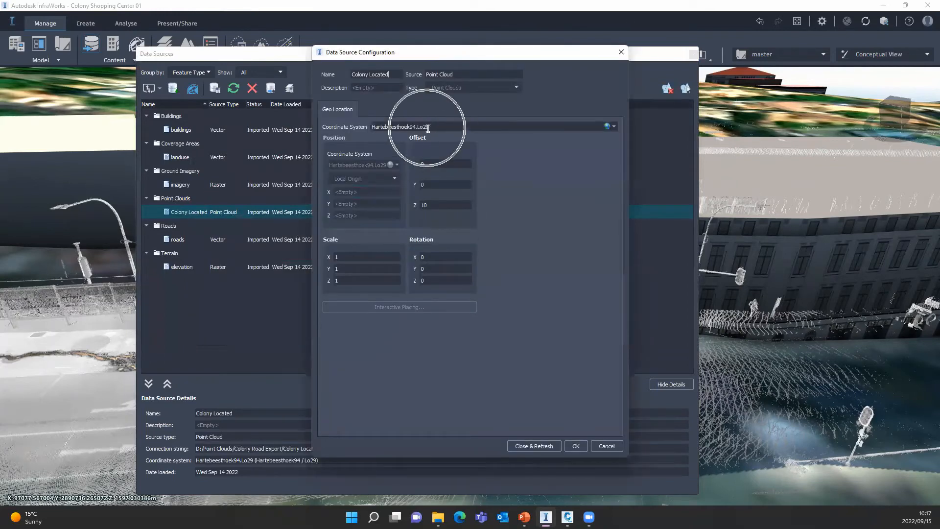
{"action": "left_click", "coordinate": [607, 126]}
{"action": "left_click", "coordinate": [425, 194]}
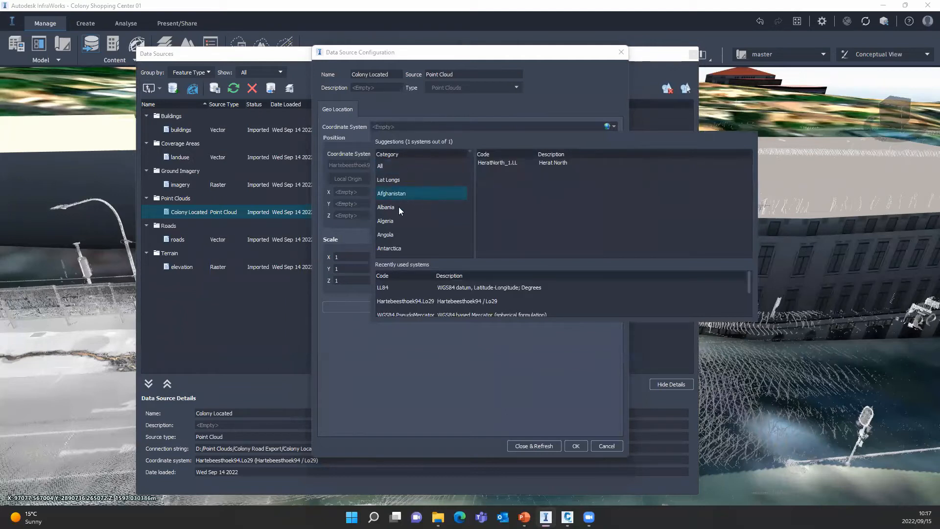
{"action": "key", "text": "r"}
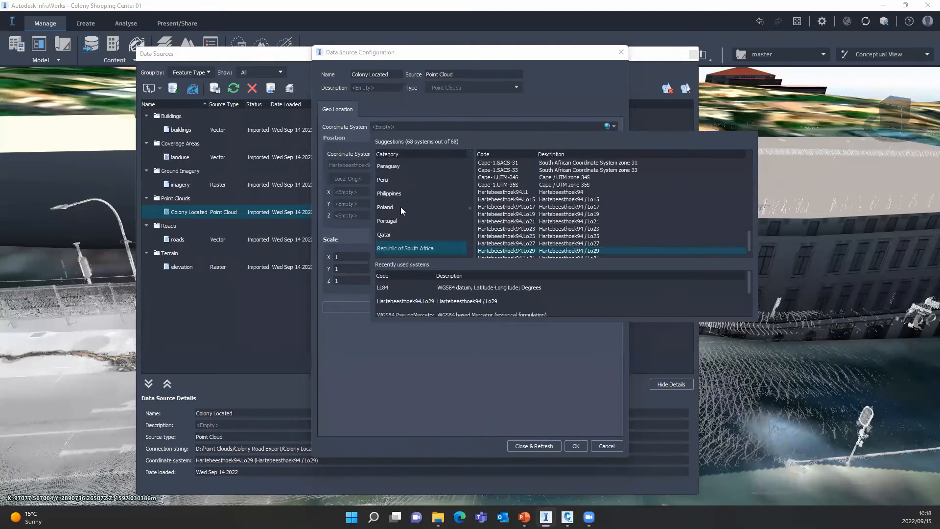
{"action": "scroll", "coordinate": [572, 220], "scroll_direction": "down", "scroll_amount": 2}
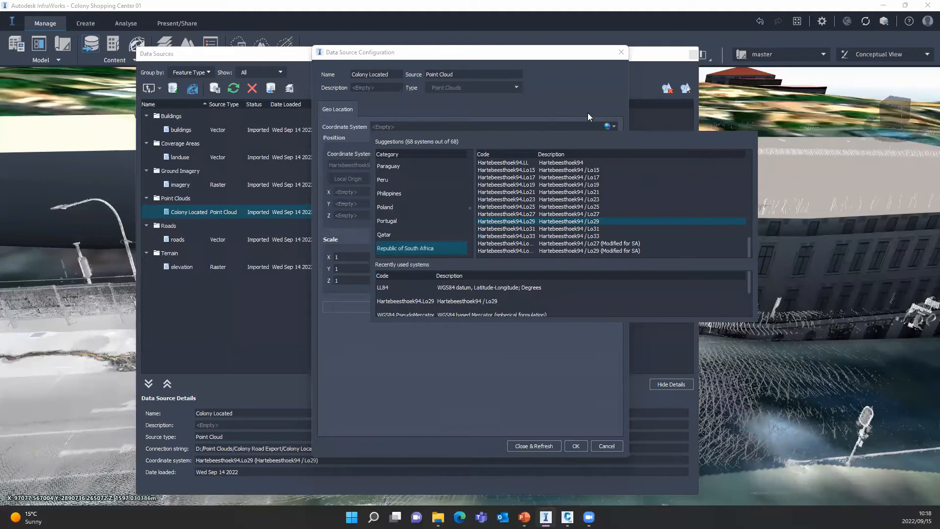
{"action": "left_click", "coordinate": [619, 52]}
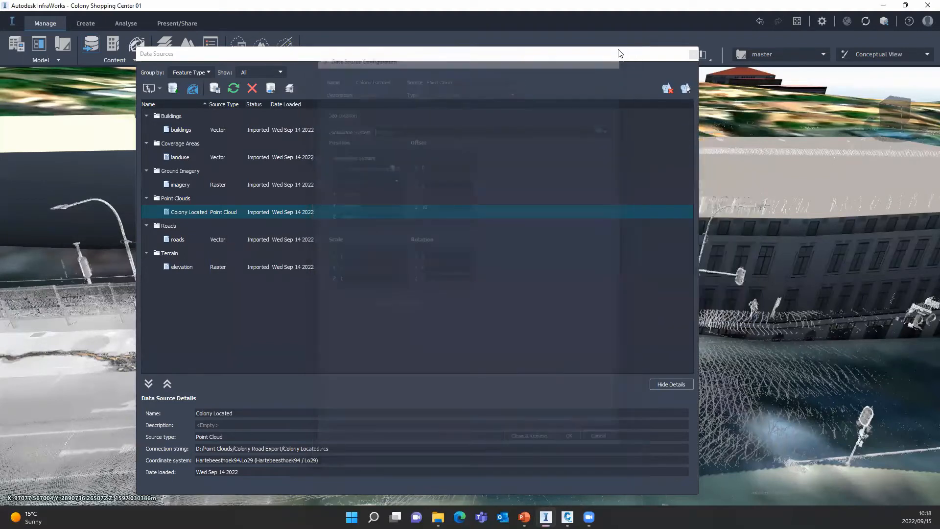
{"action": "left_click", "coordinate": [693, 55]}
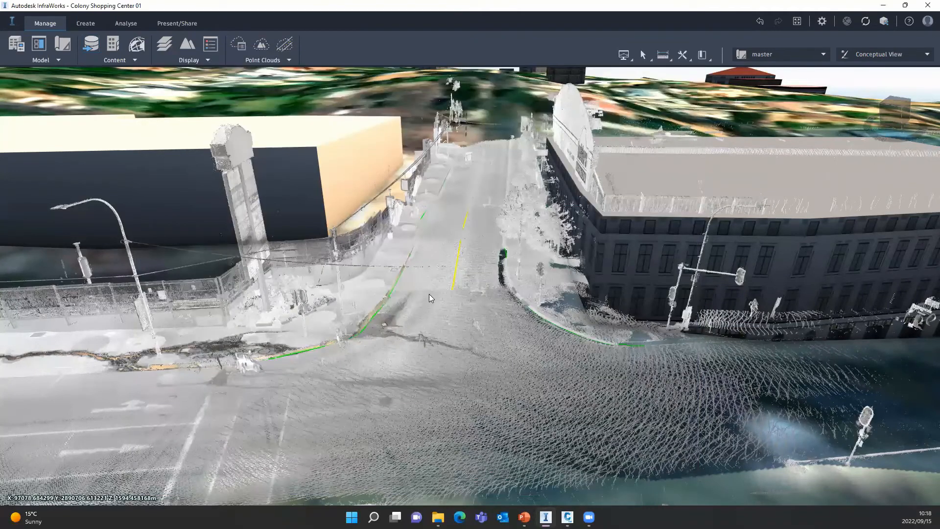
Switch to Civil 3D and examine the aerial map around the Rothesay Avenue and Jan Smuts Avenue intersection
{"action": "left_click", "coordinate": [566, 516]}
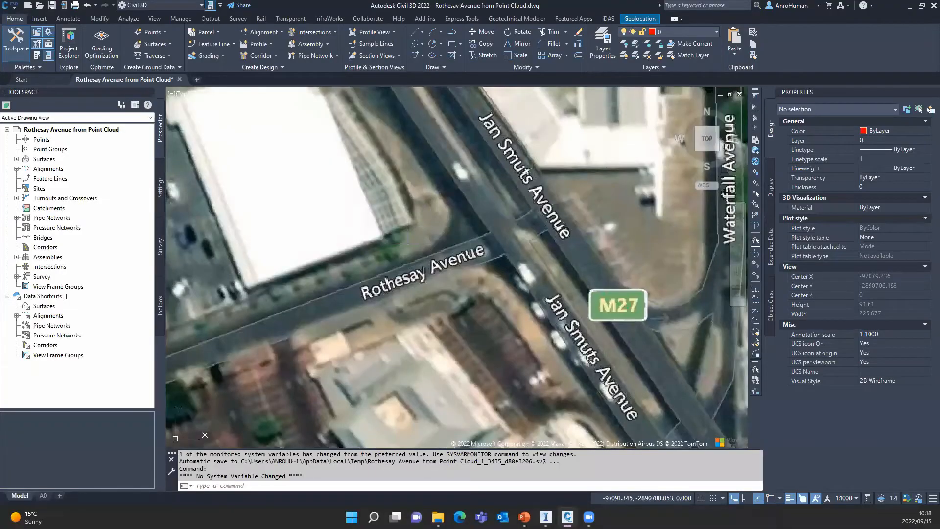
{"action": "scroll", "coordinate": [443, 229], "scroll_direction": "down", "scroll_amount": 2}
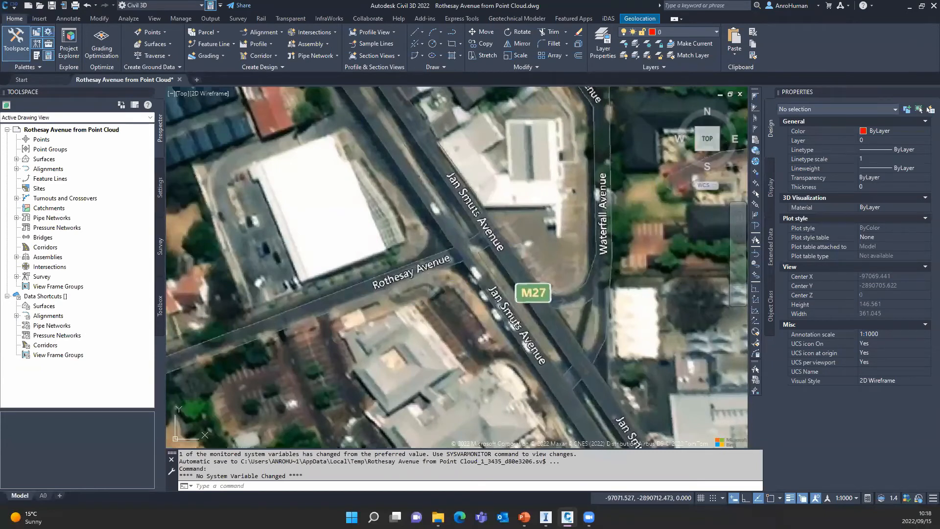
{"action": "left_click", "coordinate": [701, 132]}
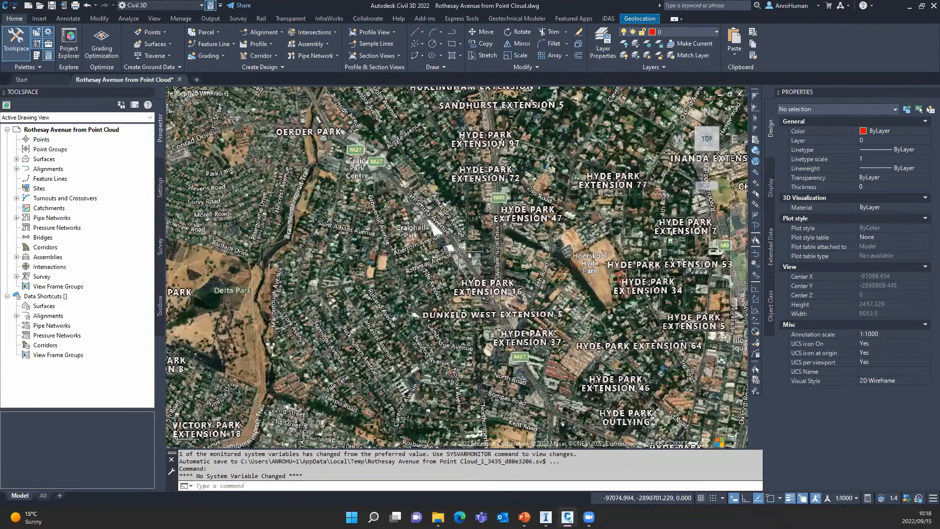
{"action": "scroll", "coordinate": [458, 251], "scroll_direction": "up", "scroll_amount": 12}
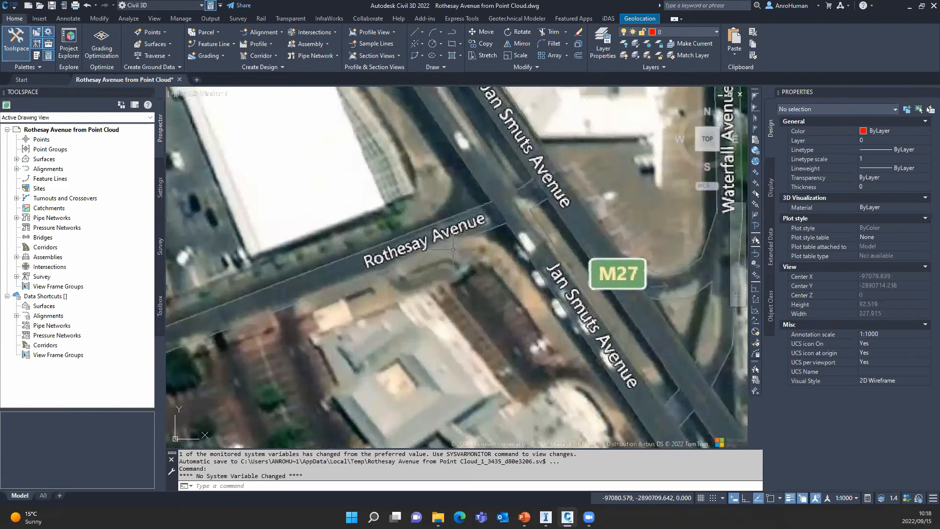
{"action": "left_click", "coordinate": [457, 259]}
{"action": "left_click", "coordinate": [626, 267]}
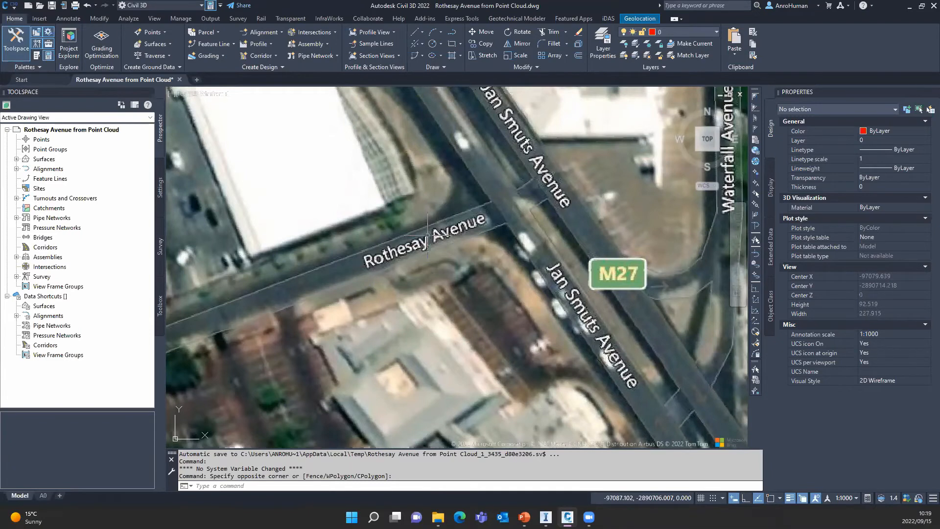
Import the ESRI shapefile linearfeature__2022-09-15_08-38-49.shp into the drawing with MAPIMPORT, using Hartebeesthoek94.Lo29 as input coordinate system and no spatial filter
{"action": "type", "text": "mapim"}
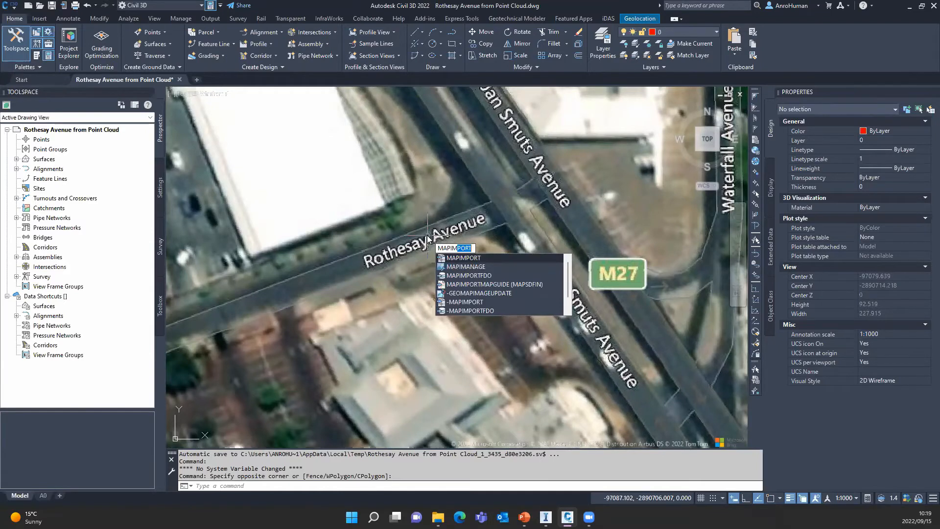
{"action": "key", "text": "Return"}
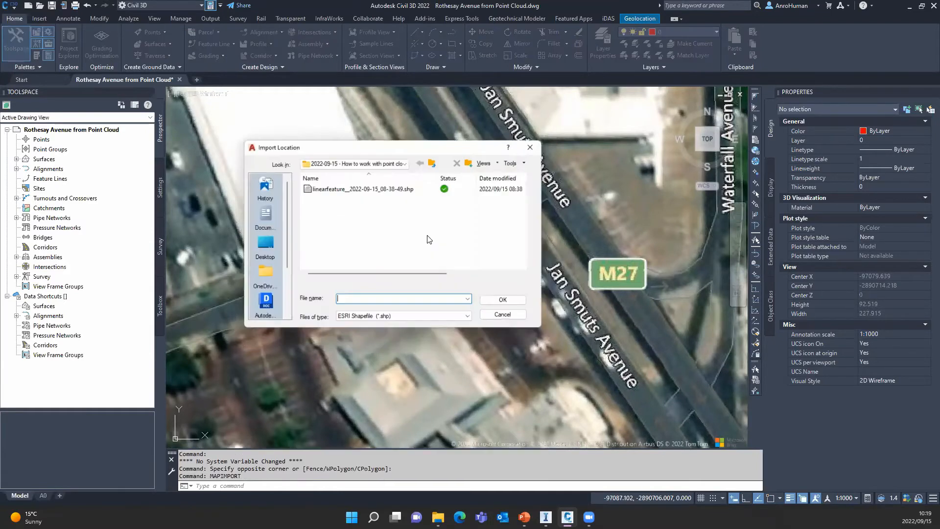
{"action": "left_click", "coordinate": [354, 189]}
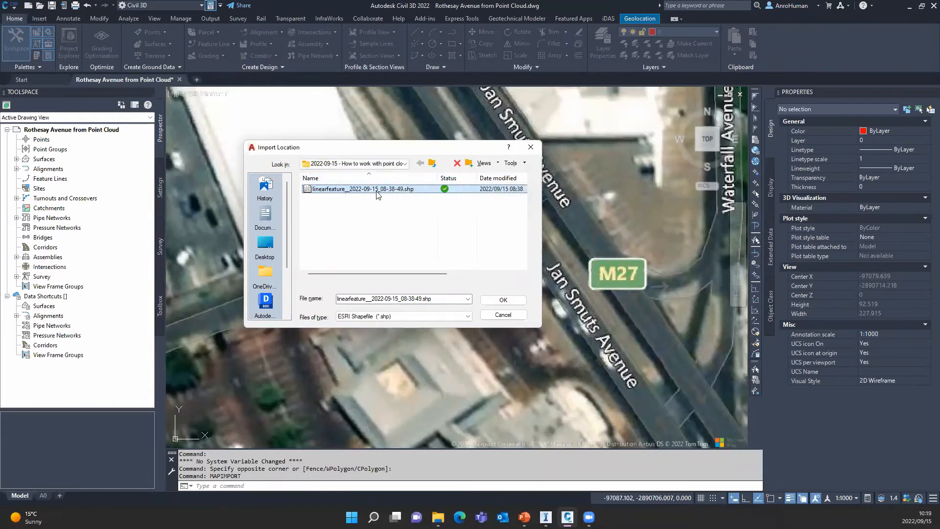
{"action": "left_click", "coordinate": [399, 316]}
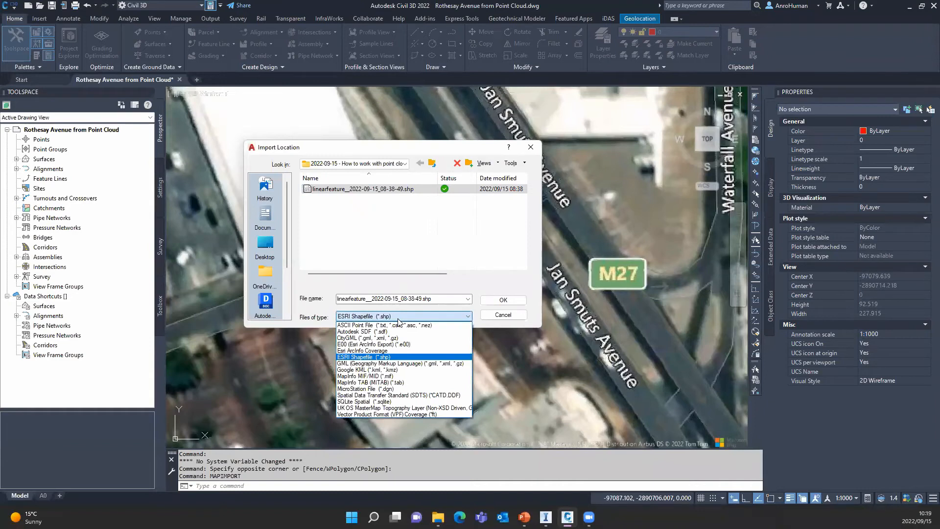
{"action": "left_click", "coordinate": [398, 318]}
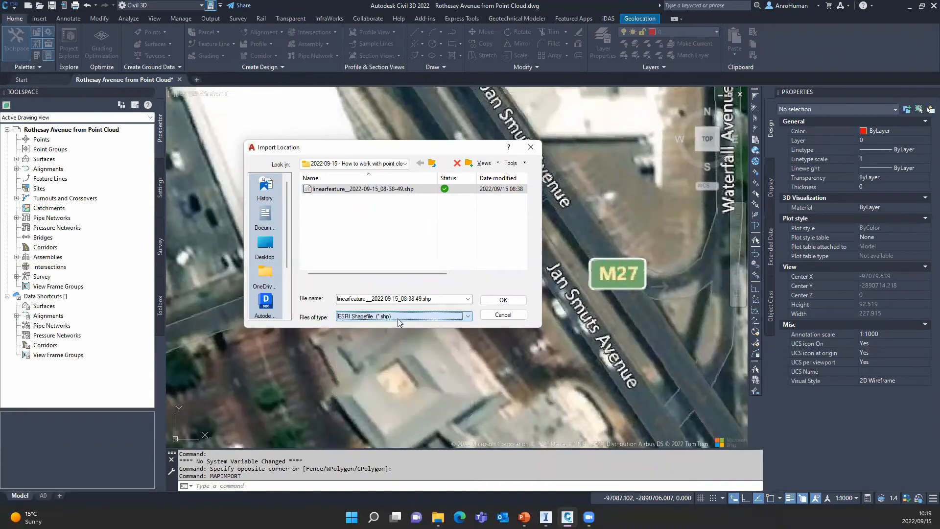
{"action": "left_click", "coordinate": [512, 300]}
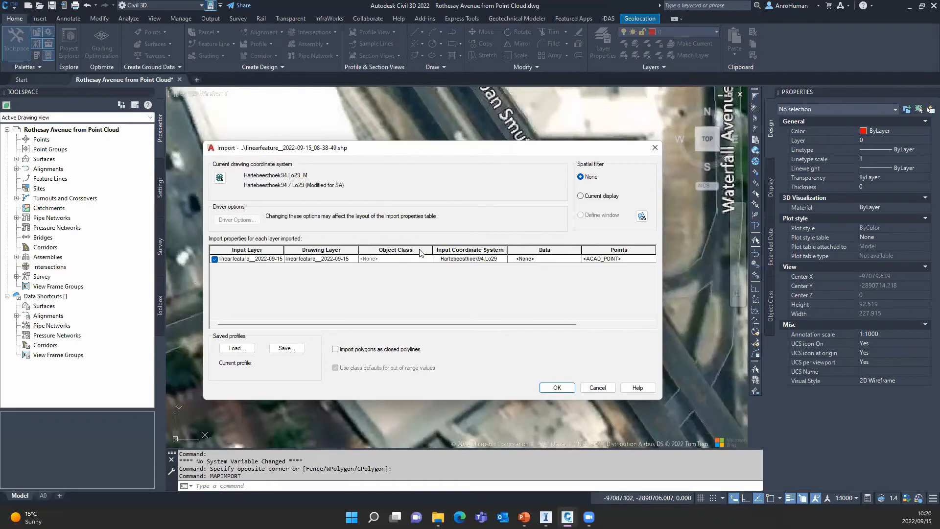
{"action": "left_click", "coordinate": [558, 387]}
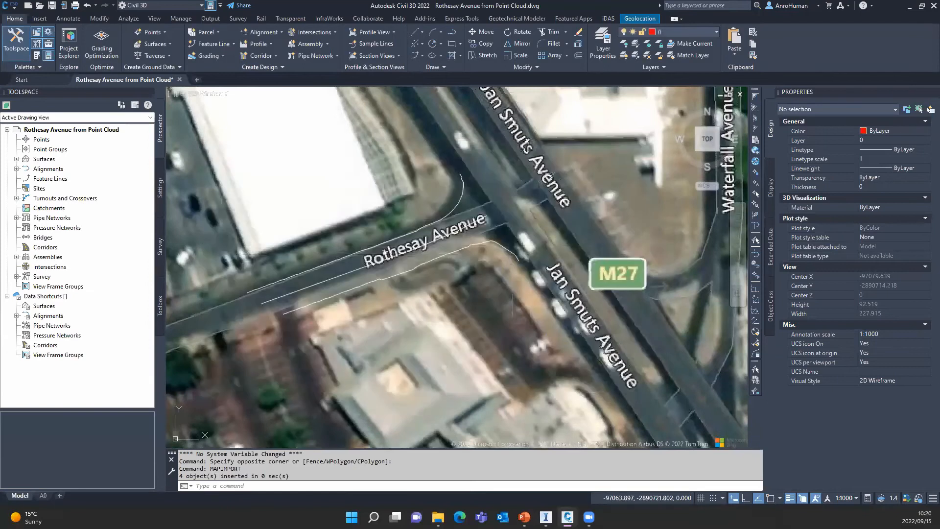
Inspect the properties of the imported polylines along Rothesay Avenue's southern kerb and centre line, then clear the selection
{"action": "left_click", "coordinate": [447, 253]}
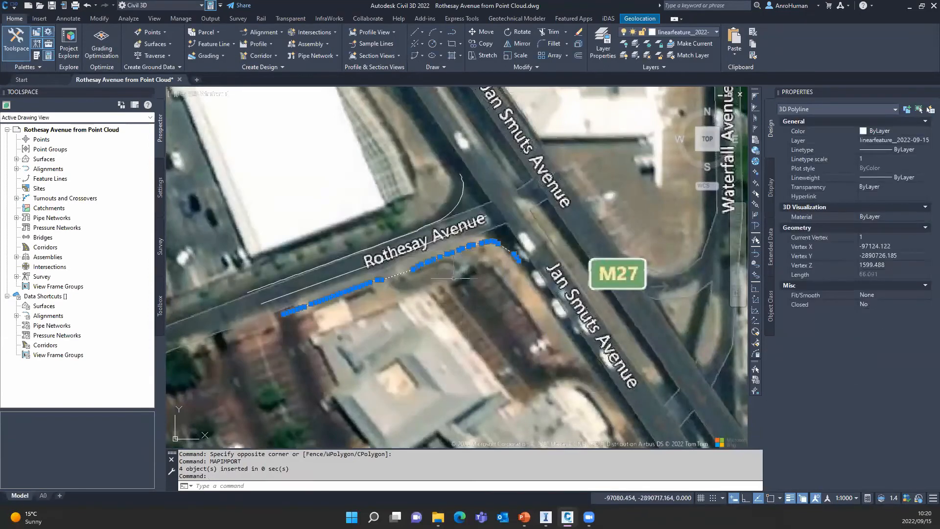
{"action": "key", "text": "Escape"}
{"action": "left_click", "coordinate": [435, 240]}
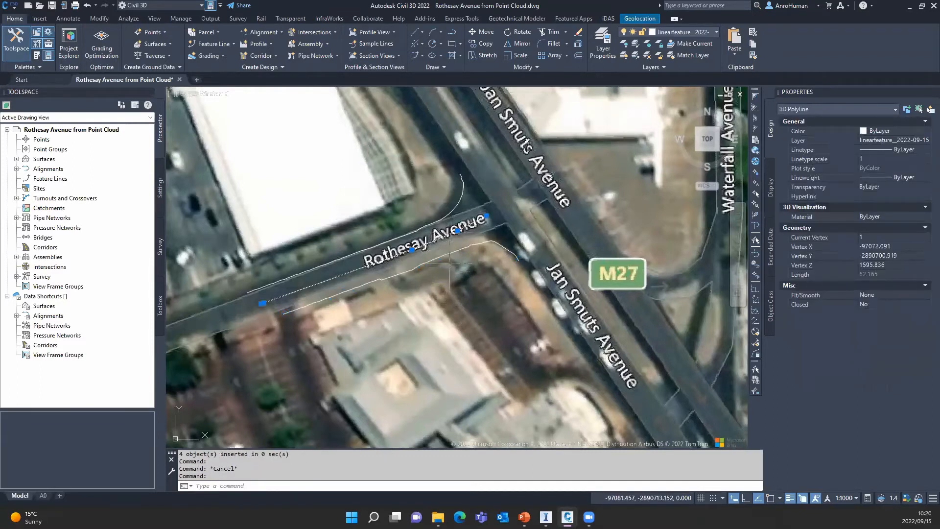
{"action": "scroll", "coordinate": [449, 265], "scroll_direction": "up", "scroll_amount": 2}
{"action": "middle_click_drag", "start_coordinate": [450, 264], "coordinate": [525, 289]}
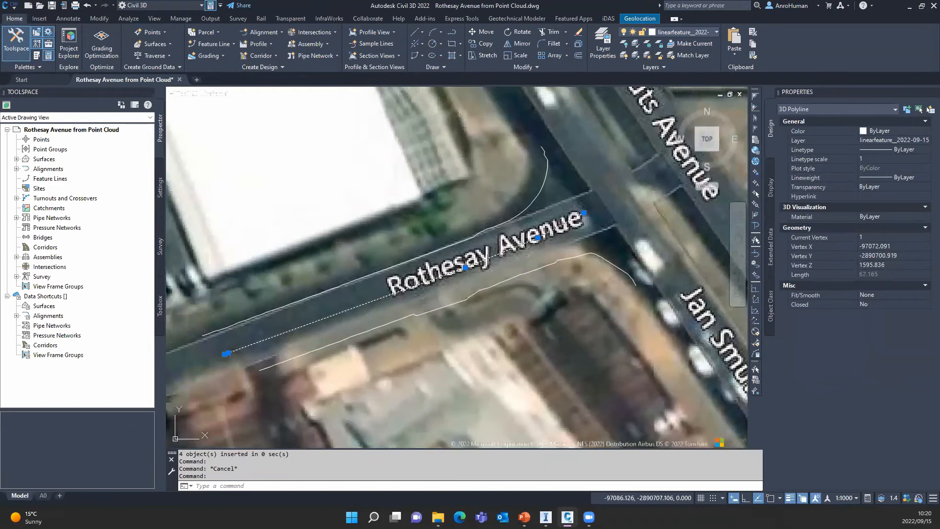
{"action": "key", "text": "Escape"}
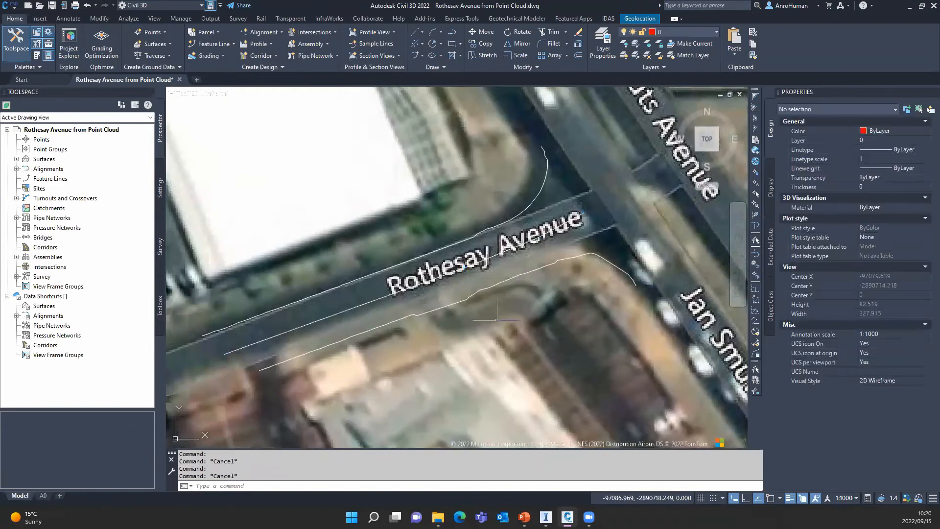
{"action": "middle_click_drag", "start_coordinate": [495, 318], "coordinate": [503, 307]}
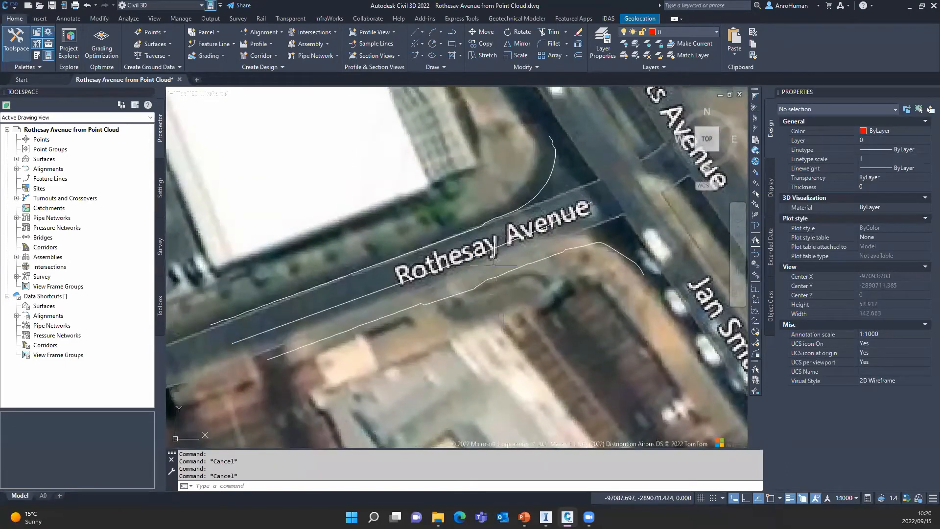
Compare the imported lines with the extracted kerb and centre-line features in the InfraWorks model, and return to Civil 3D
{"action": "mouse_move", "coordinate": [495, 275]}
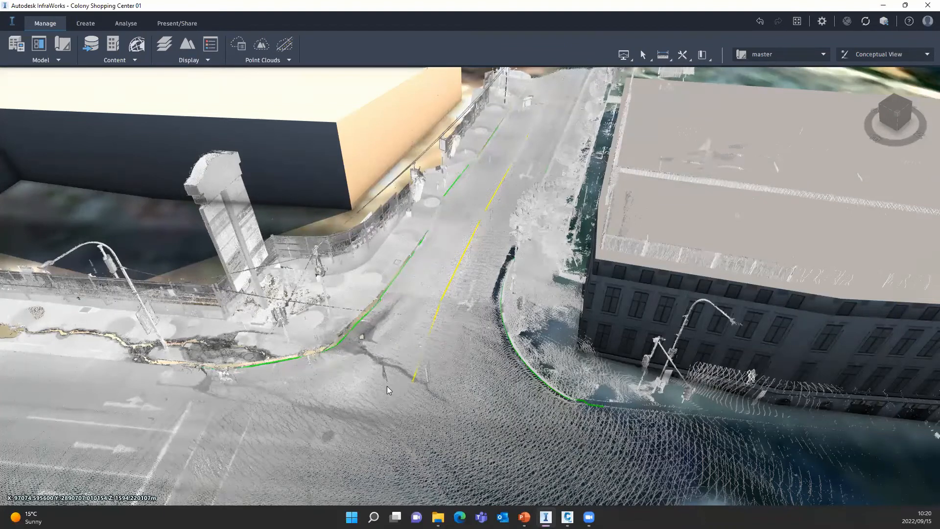
{"action": "left_click", "coordinate": [567, 517]}
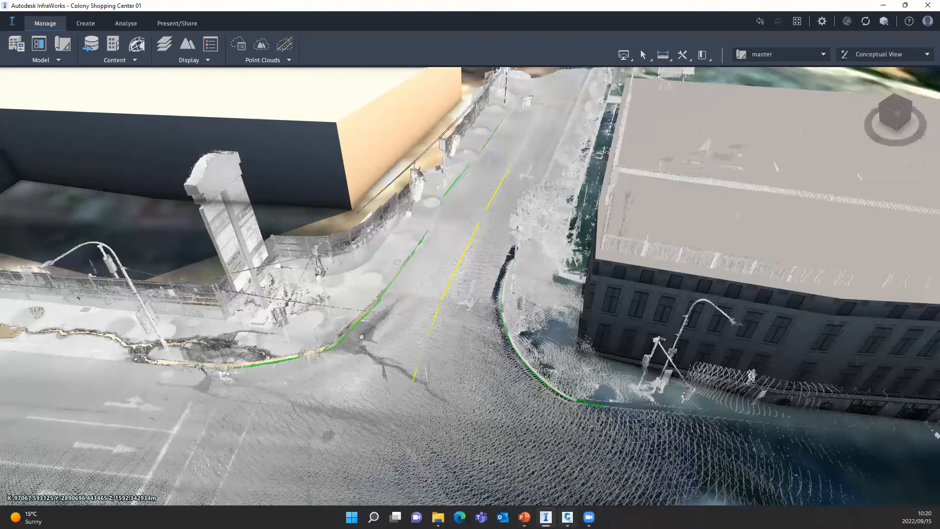
{"action": "middle_click_drag", "start_coordinate": [520, 303], "coordinate": [493, 321]}
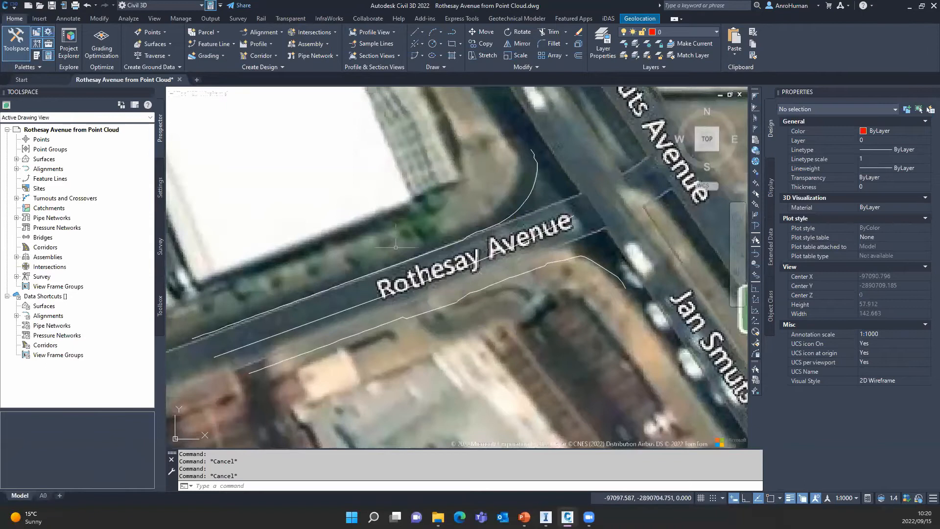
Add the three imported polylines along Rothesay Avenue to the Road Survey surface as Standard breaklines described as "Features from InfraWorks", with 1.000 m mid-ordinate distance
{"action": "left_click", "coordinate": [16, 159]}
{"action": "left_click", "coordinate": [59, 169]}
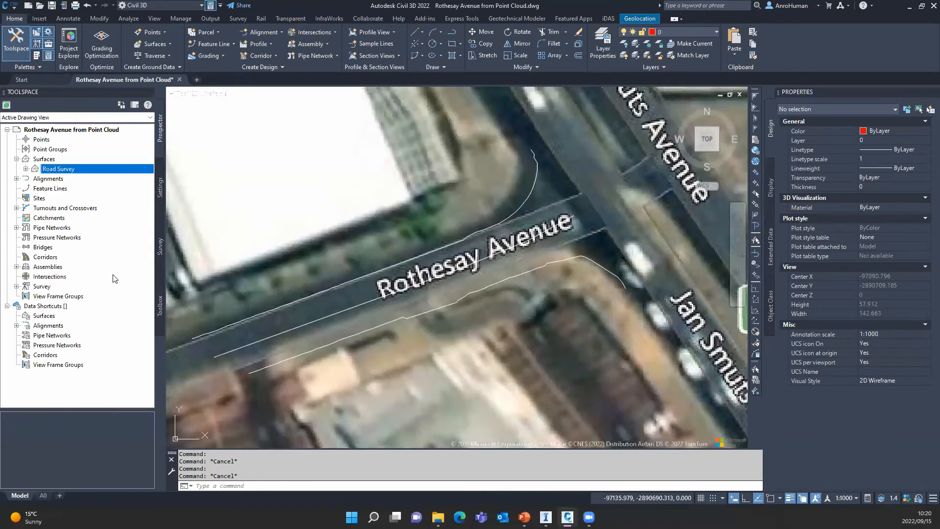
{"action": "left_click", "coordinate": [26, 169]}
{"action": "left_click", "coordinate": [35, 198]}
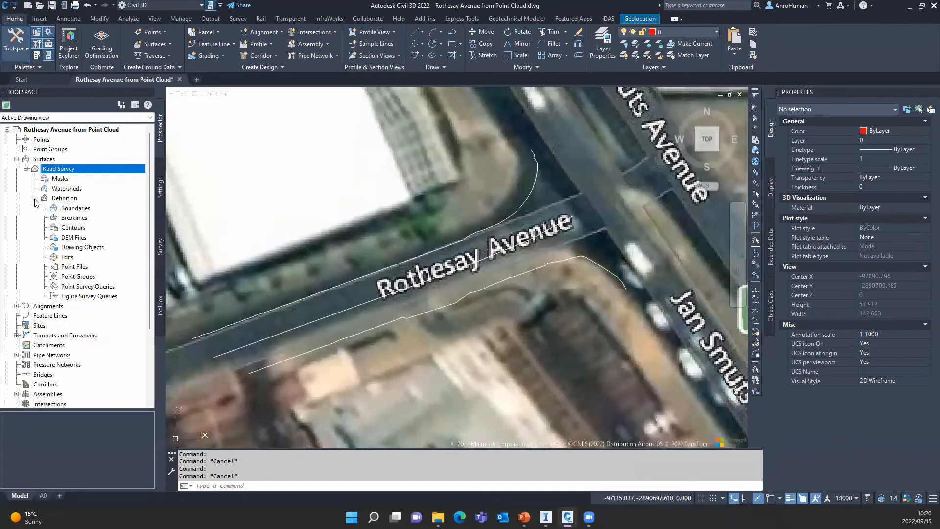
{"action": "left_click", "coordinate": [72, 218]}
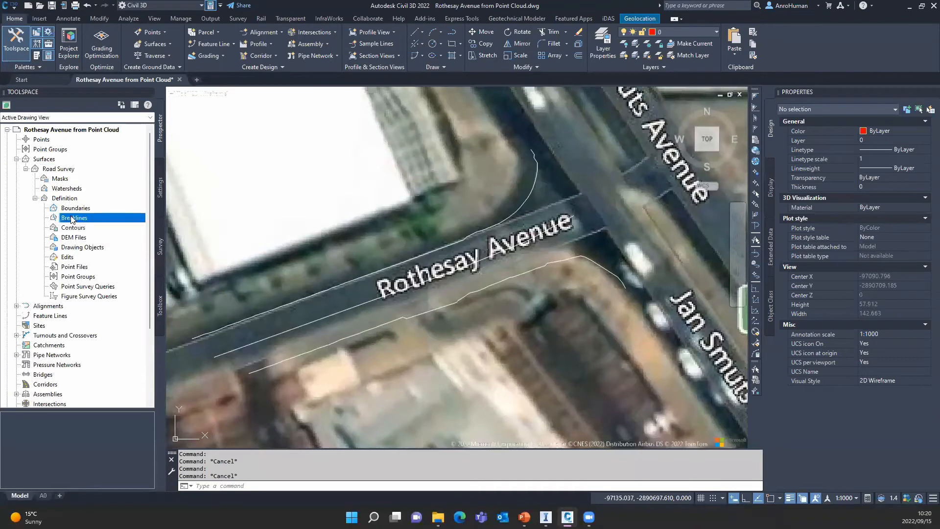
{"action": "right_click", "coordinate": [72, 220]}
{"action": "left_click", "coordinate": [93, 222]}
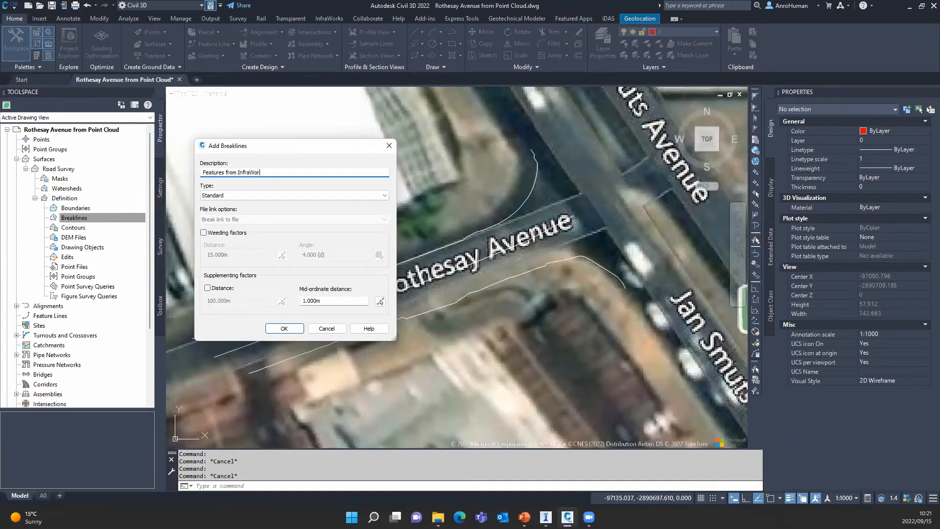
{"action": "left_click", "coordinate": [284, 328]}
{"action": "left_click", "coordinate": [472, 347]}
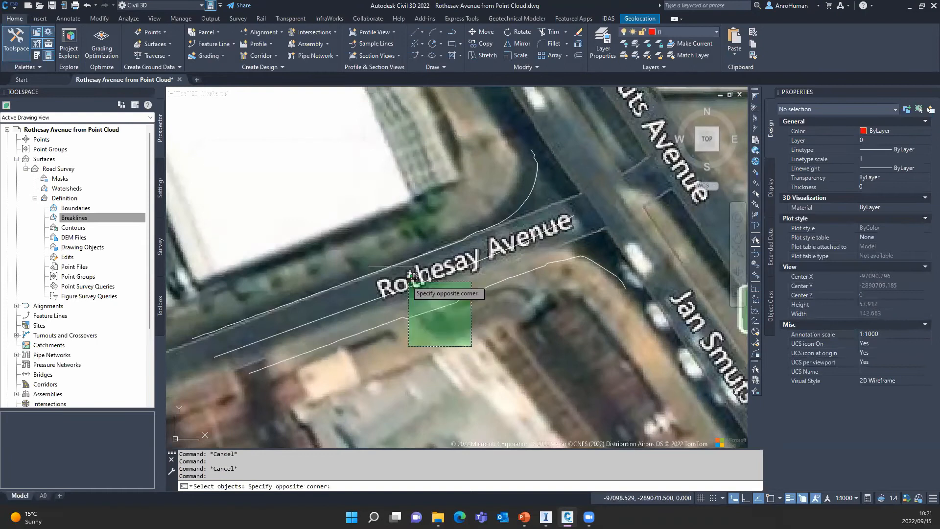
{"action": "left_click", "coordinate": [376, 232]}
{"action": "key", "text": "Return"}
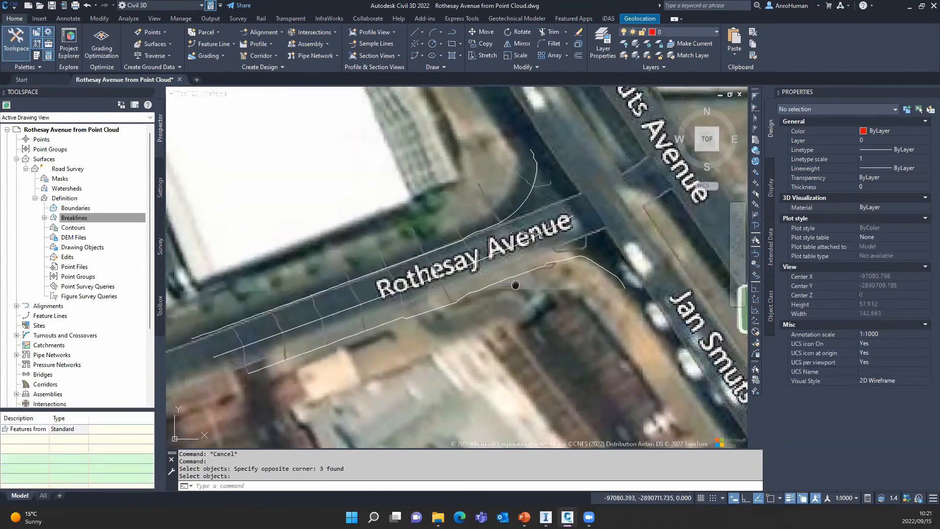
Set the Road Survey surface's style to Triangles
{"action": "middle_click_drag", "start_coordinate": [522, 282], "coordinate": [516, 283]}
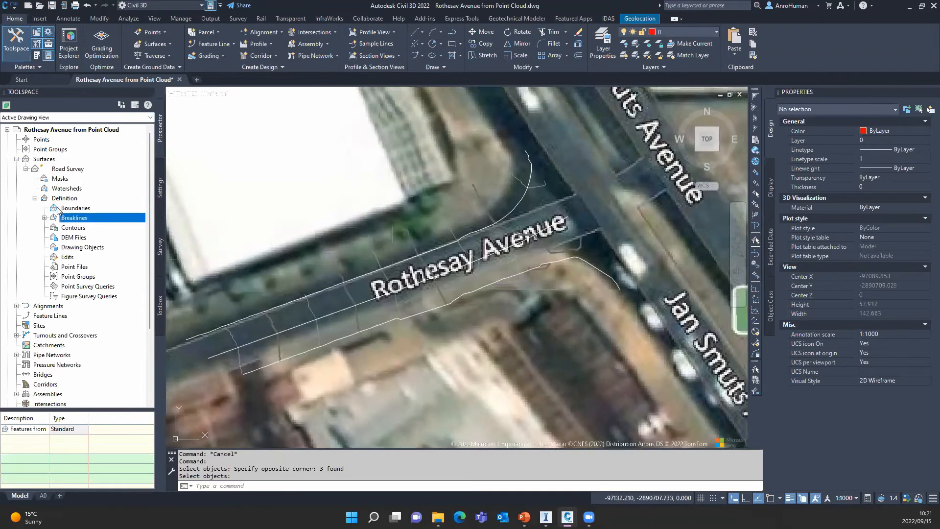
{"action": "right_click", "coordinate": [64, 172]}
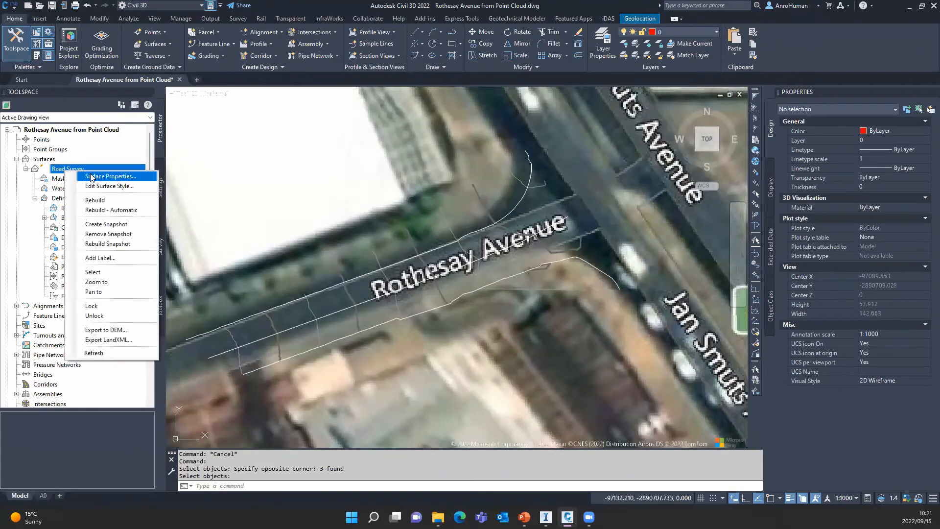
{"action": "left_click", "coordinate": [103, 180]}
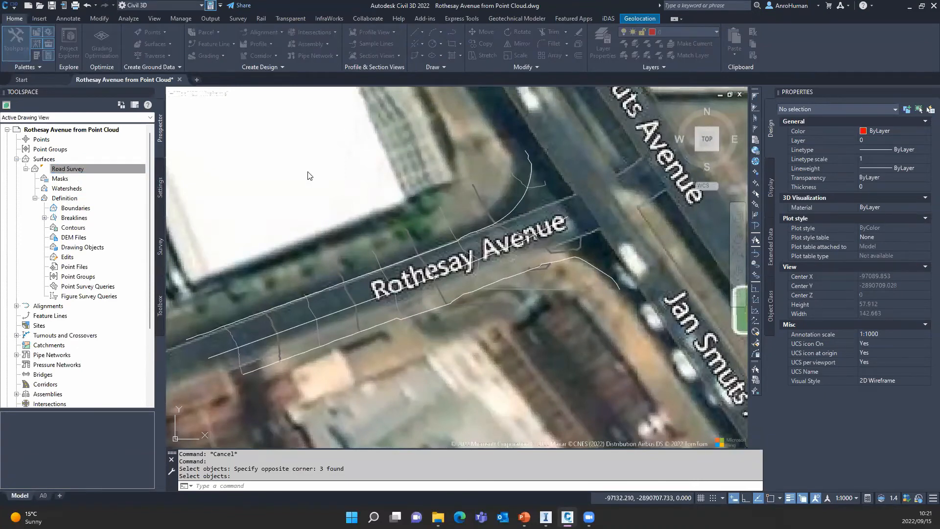
{"action": "left_click", "coordinate": [276, 244]}
{"action": "scroll", "coordinate": [256, 338], "scroll_direction": "down", "scroll_amount": 7}
{"action": "scroll", "coordinate": [255, 339], "scroll_direction": "down", "scroll_amount": 3}
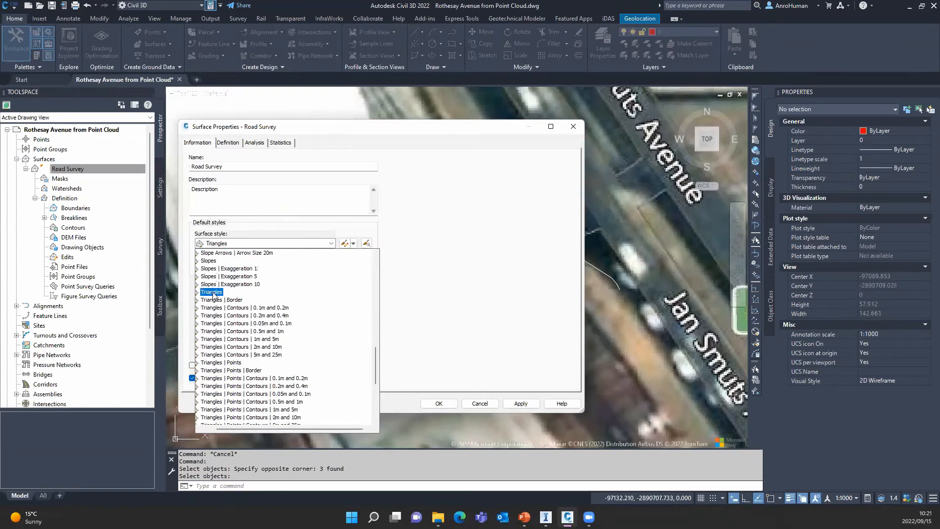
{"action": "left_click", "coordinate": [212, 291]}
{"action": "left_click", "coordinate": [438, 403]}
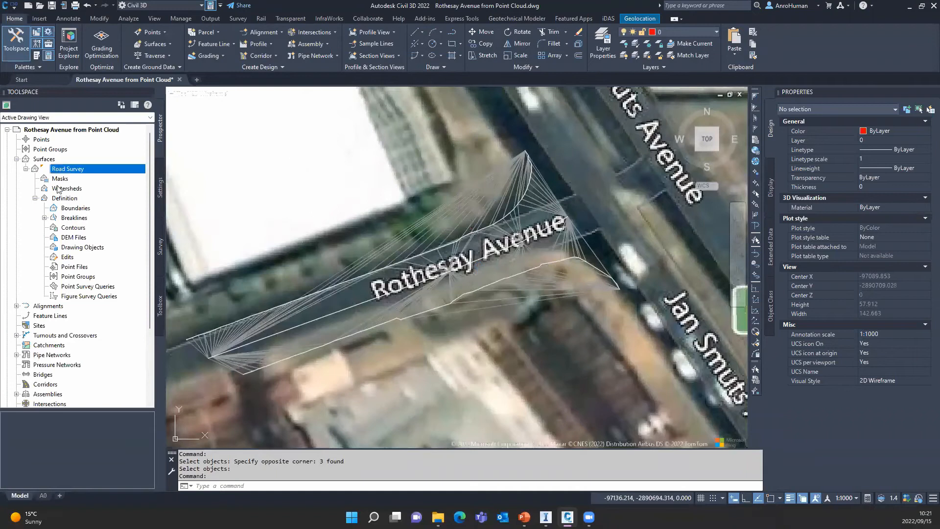
Delete the Road Survey surface's triangle lines lying outside the northern kerb breakline at the Jan Smuts Avenue corner
{"action": "right_click", "coordinate": [73, 260]}
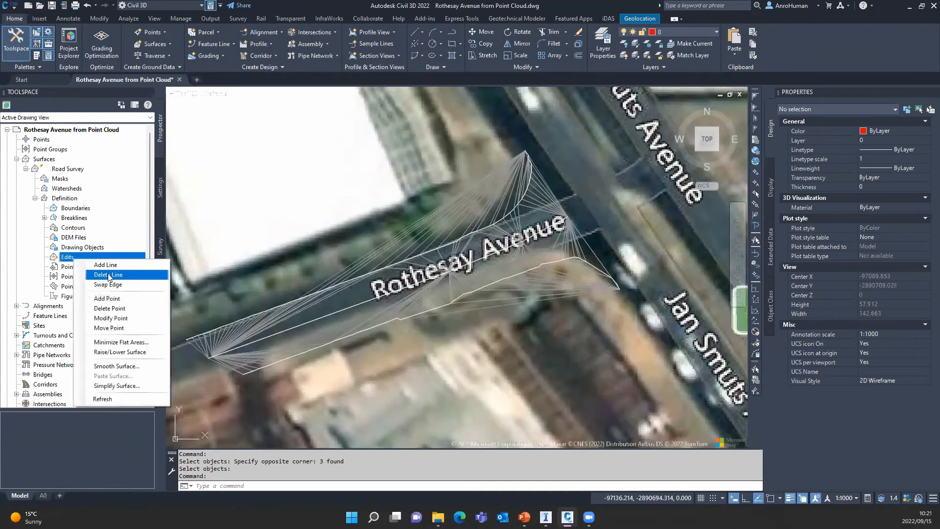
{"action": "left_click", "coordinate": [97, 277]}
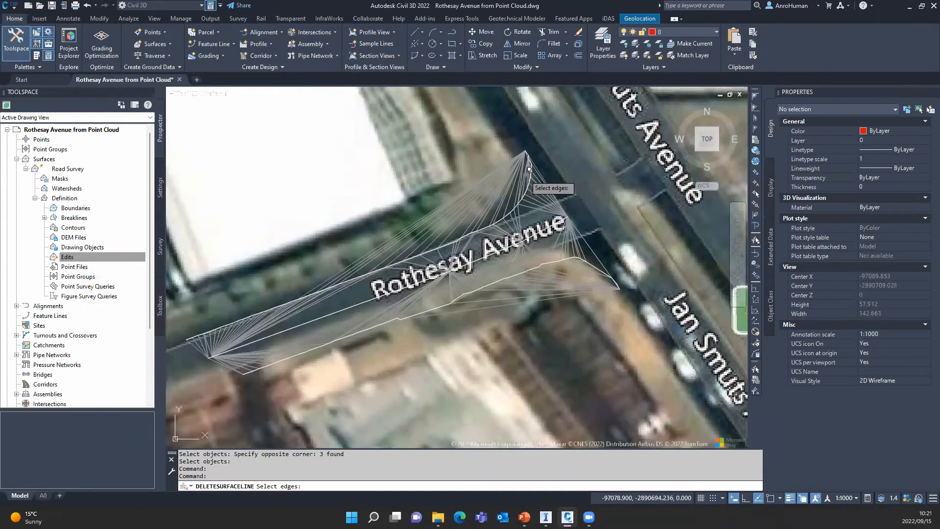
{"action": "scroll", "coordinate": [533, 164], "scroll_direction": "up", "scroll_amount": 2}
{"action": "left_click", "coordinate": [532, 137]}
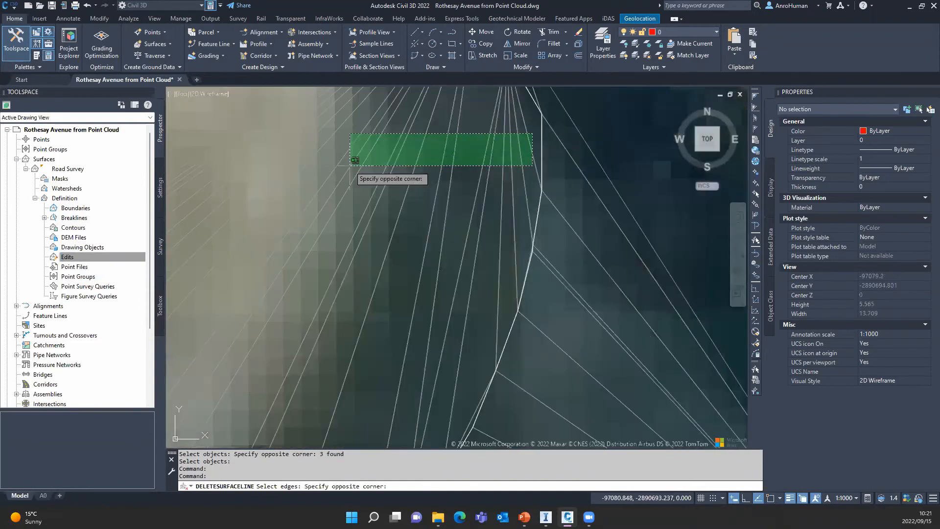
{"action": "scroll", "coordinate": [345, 163], "scroll_direction": "down", "scroll_amount": 4}
{"action": "left_click", "coordinate": [289, 167]}
{"action": "scroll", "coordinate": [289, 169], "scroll_direction": "down", "scroll_amount": 4}
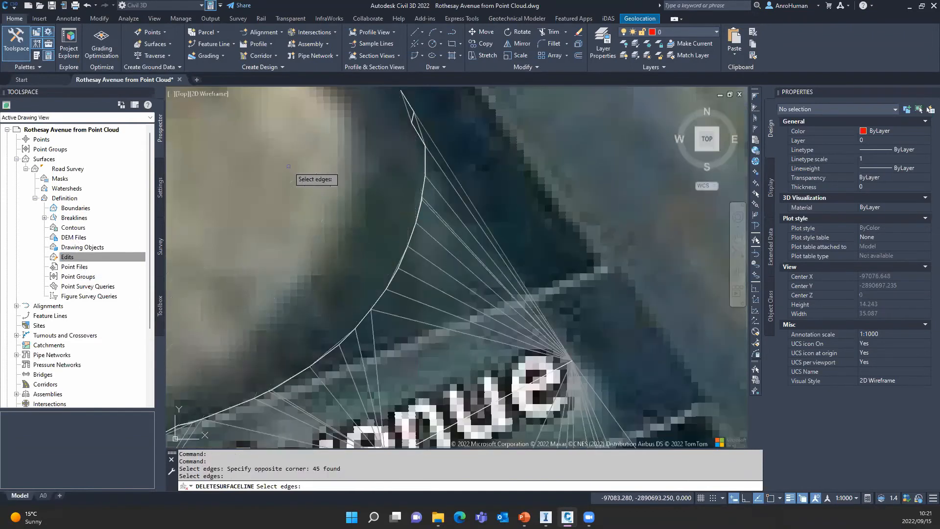
Delete the Road Survey surface's triangle lines lying outside the southern kerb breakline, and finish the line deletion
{"action": "scroll", "coordinate": [444, 223], "scroll_direction": "up", "scroll_amount": 6}
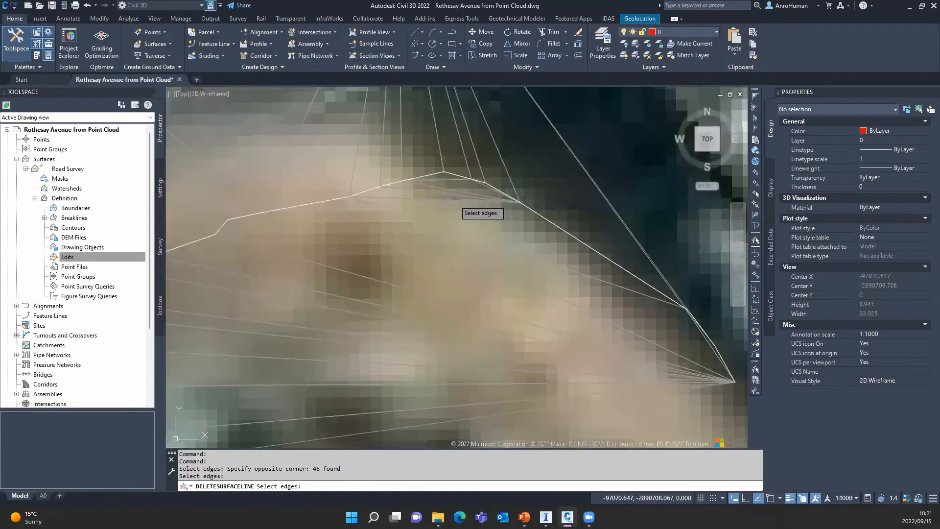
{"action": "left_click", "coordinate": [447, 176]}
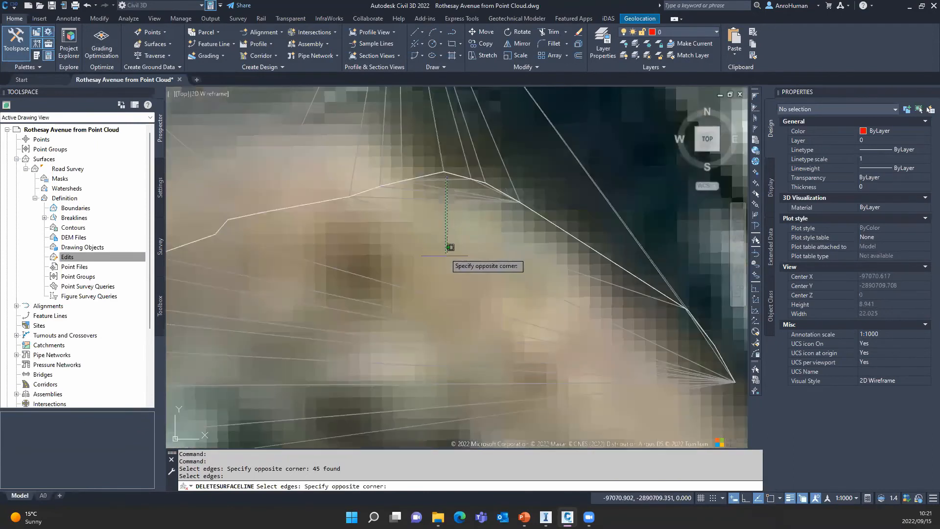
{"action": "scroll", "coordinate": [447, 269], "scroll_direction": "down", "scroll_amount": 4}
{"action": "left_click", "coordinate": [437, 340]}
{"action": "scroll", "coordinate": [437, 340], "scroll_direction": "down", "scroll_amount": 4}
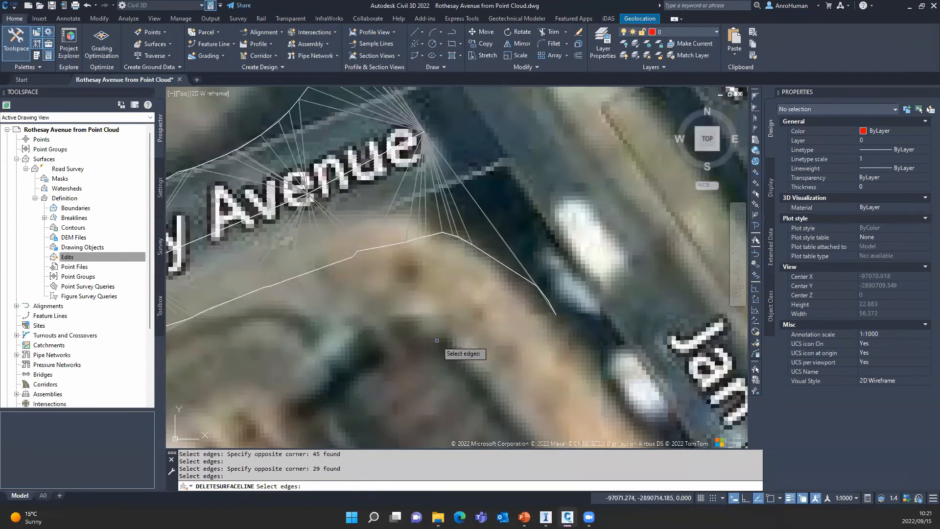
{"action": "key", "text": "Return"}
Set the Road Survey surface's style to Contours | Grey | 0.5m and 1m
{"action": "scroll", "coordinate": [413, 306], "scroll_direction": "down", "scroll_amount": 4}
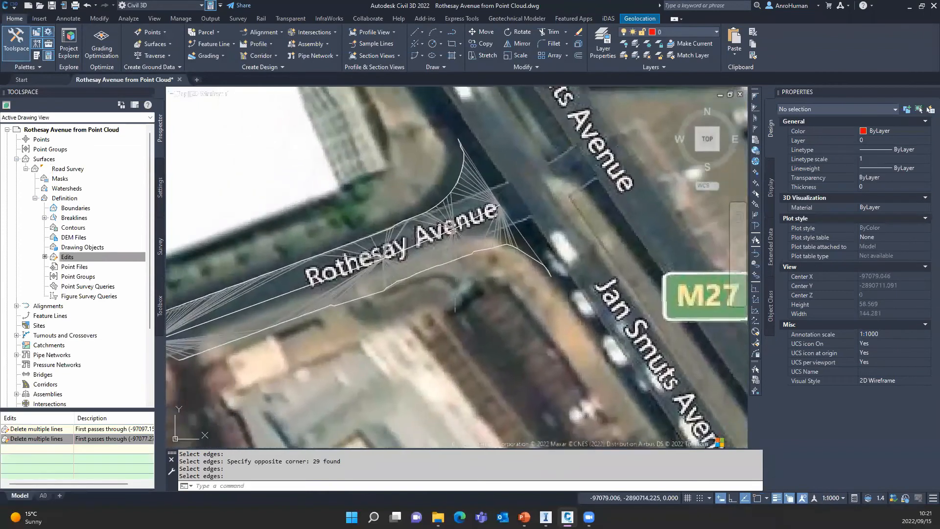
{"action": "right_click", "coordinate": [59, 171]}
{"action": "left_click", "coordinate": [94, 179]}
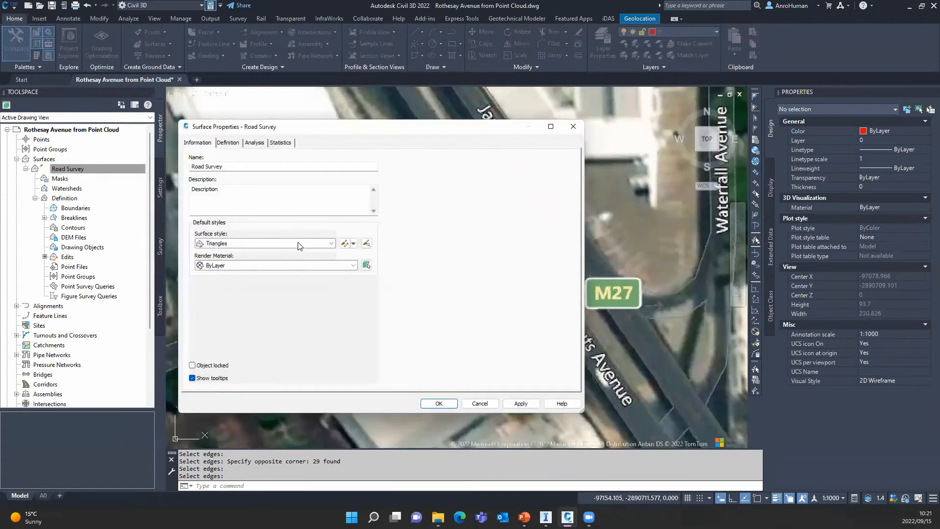
{"action": "left_click", "coordinate": [298, 243]}
{"action": "scroll", "coordinate": [254, 343], "scroll_direction": "down", "scroll_amount": 2}
{"action": "scroll", "coordinate": [253, 351], "scroll_direction": "up", "scroll_amount": 8}
{"action": "scroll", "coordinate": [240, 316], "scroll_direction": "up", "scroll_amount": 4}
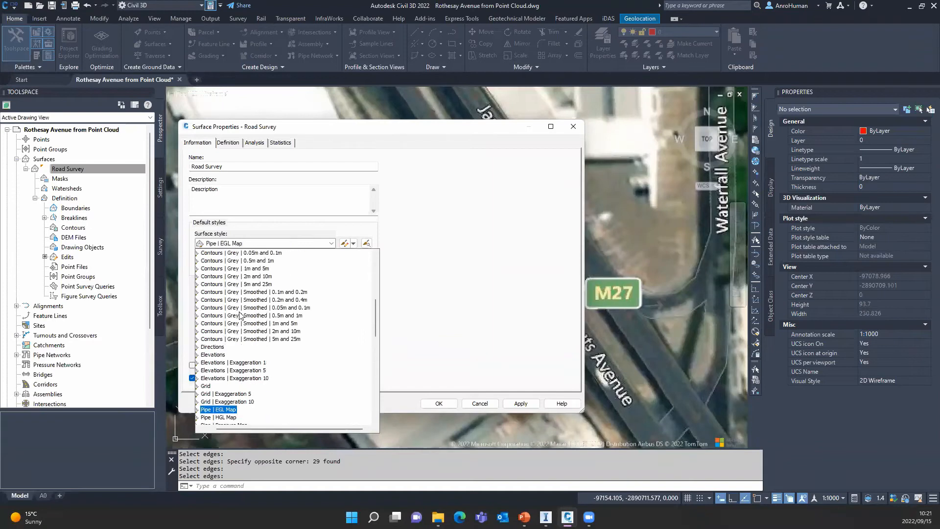
{"action": "left_click", "coordinate": [264, 260]}
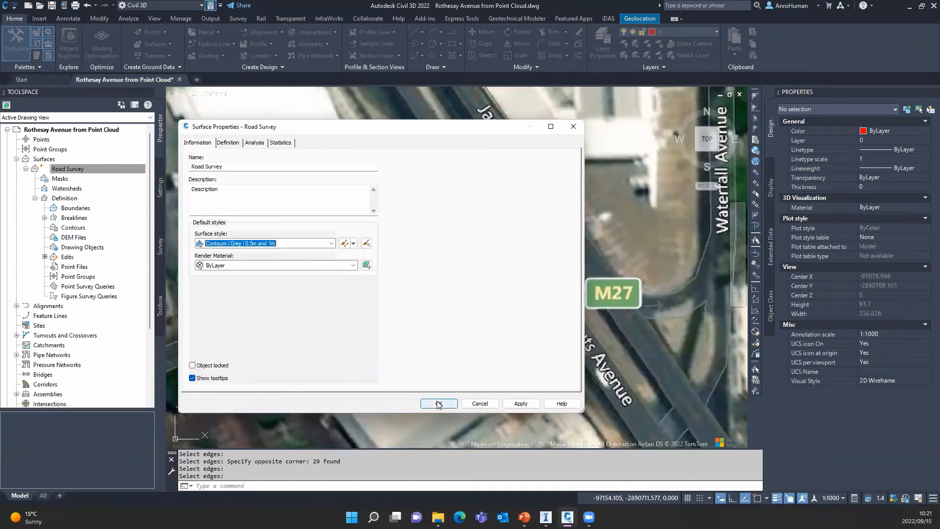
{"action": "left_click", "coordinate": [439, 403]}
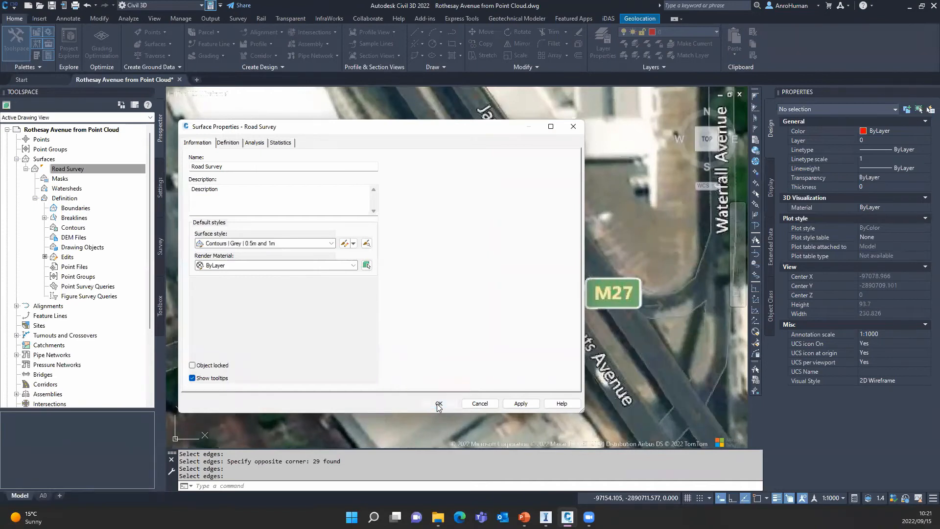
Select the Road Survey surface and examine its contours and properties along Rothesay Avenue, and clear the selection
{"action": "scroll", "coordinate": [443, 257], "scroll_direction": "up", "scroll_amount": 4}
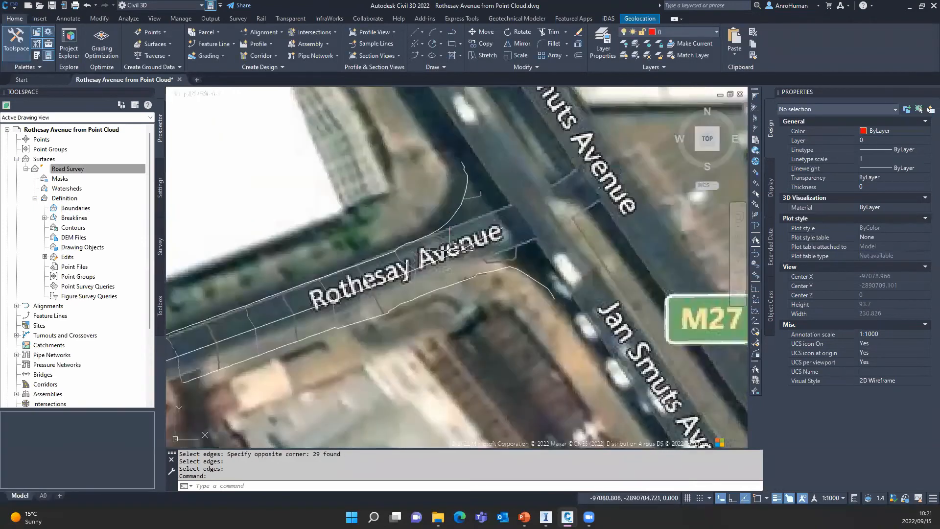
{"action": "scroll", "coordinate": [443, 254], "scroll_direction": "down", "scroll_amount": 2}
{"action": "middle_click_drag", "start_coordinate": [446, 236], "coordinate": [465, 222]}
{"action": "left_click", "coordinate": [465, 221]}
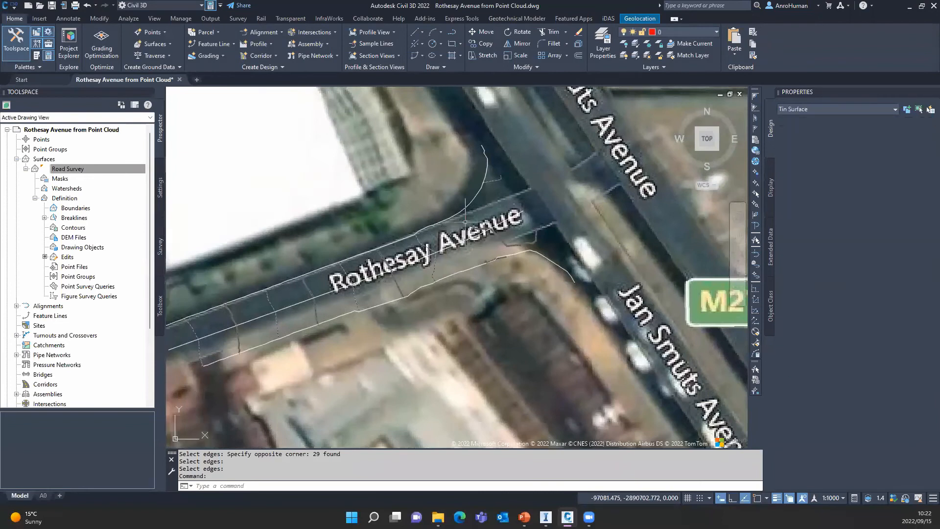
{"action": "scroll", "coordinate": [413, 329], "scroll_direction": "down", "scroll_amount": 2}
{"action": "mouse_move", "coordinate": [414, 330]}
{"action": "middle_mouse_down"}
{"action": "mouse_move", "coordinate": [424, 334]}
{"action": "mouse_move", "coordinate": [419, 318]}
{"action": "middle_mouse_up"}
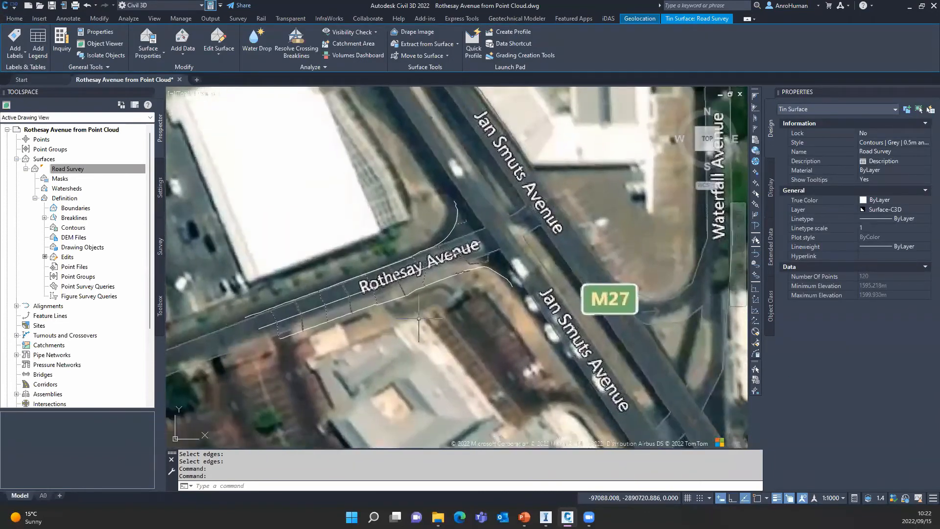
{"action": "key", "text": "Escape"}
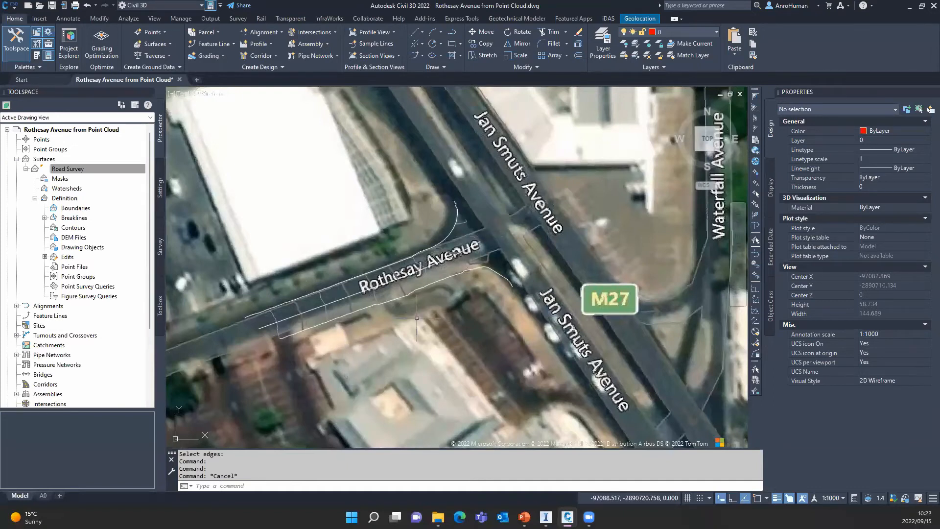
Draw a line at about 19.5° from the western endpoint of Rothesay Avenue's centre polyline into the Jan Smuts Avenue intersection
{"action": "type", "text": "L"}
{"action": "key", "text": "Return"}
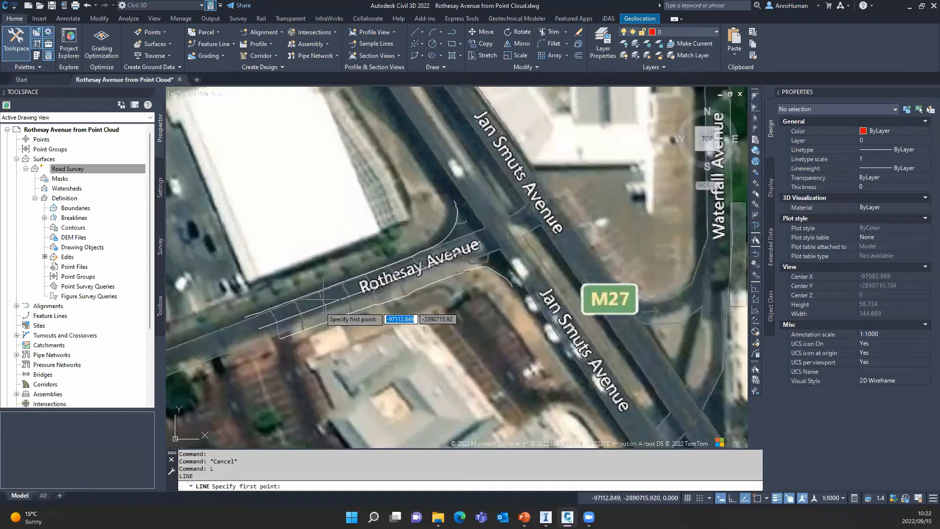
{"action": "right_click", "coordinate": [259, 329], "text": "shift"}
{"action": "key", "text": "e"}
{"action": "left_click", "coordinate": [260, 330]}
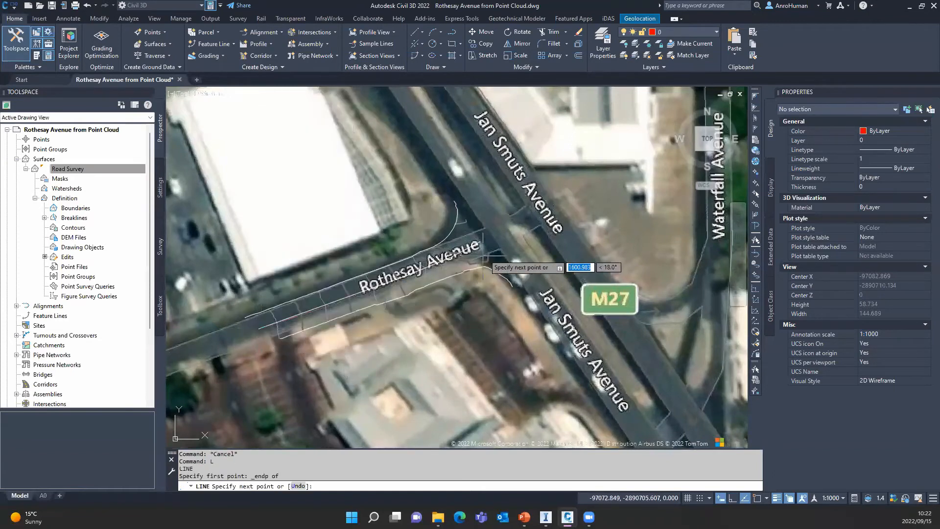
{"action": "left_click", "coordinate": [524, 235]}
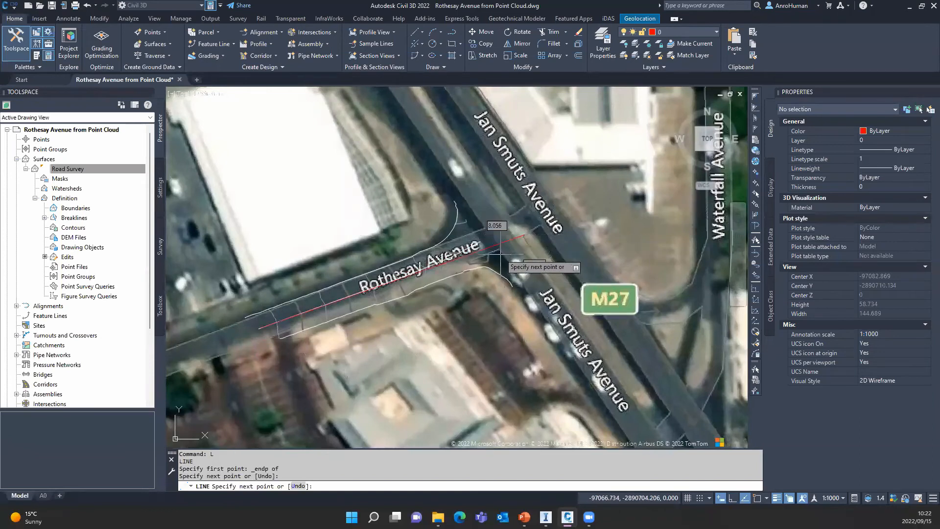
{"action": "key", "text": "Escape"}
Create a quick profile of the Road Survey surface along the line, with view style Road | Single | Band Set 1 | Major Grid, placed east of Waterfall Avenue
{"action": "left_click", "coordinate": [505, 241]}
{"action": "right_click", "coordinate": [506, 242]}
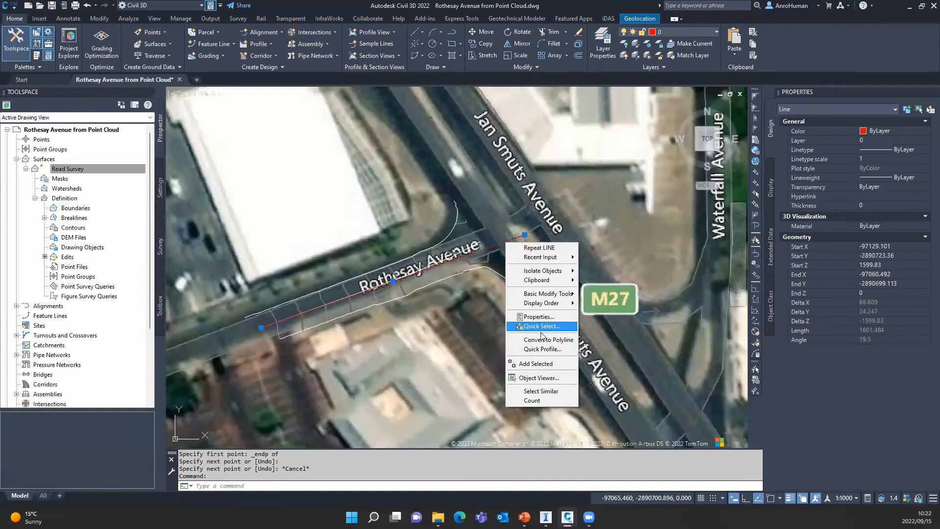
{"action": "left_click", "coordinate": [545, 348]}
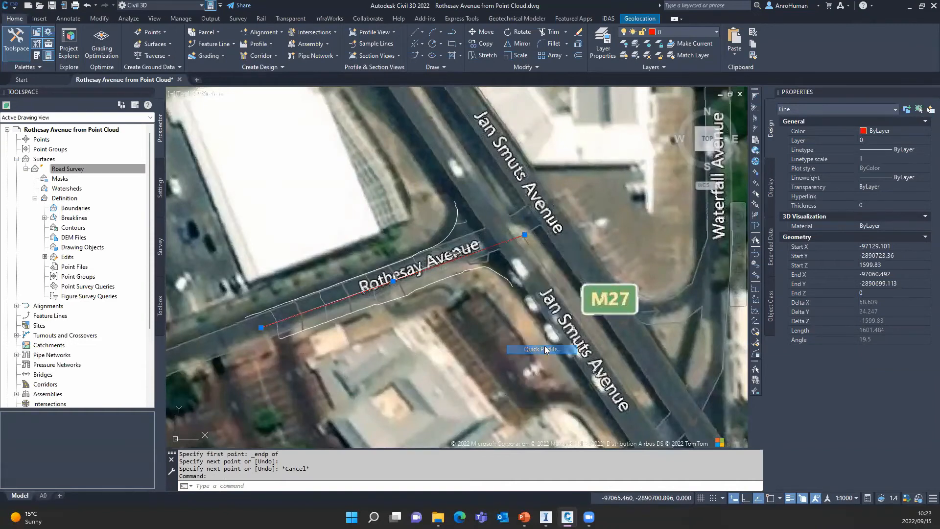
{"action": "left_click", "coordinate": [420, 275]}
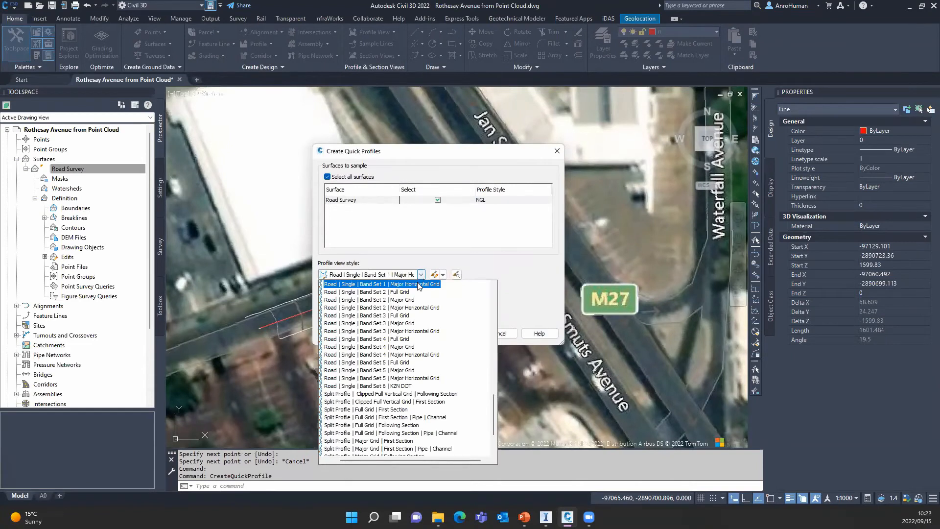
{"action": "scroll", "coordinate": [419, 277], "scroll_direction": "up", "scroll_amount": 1}
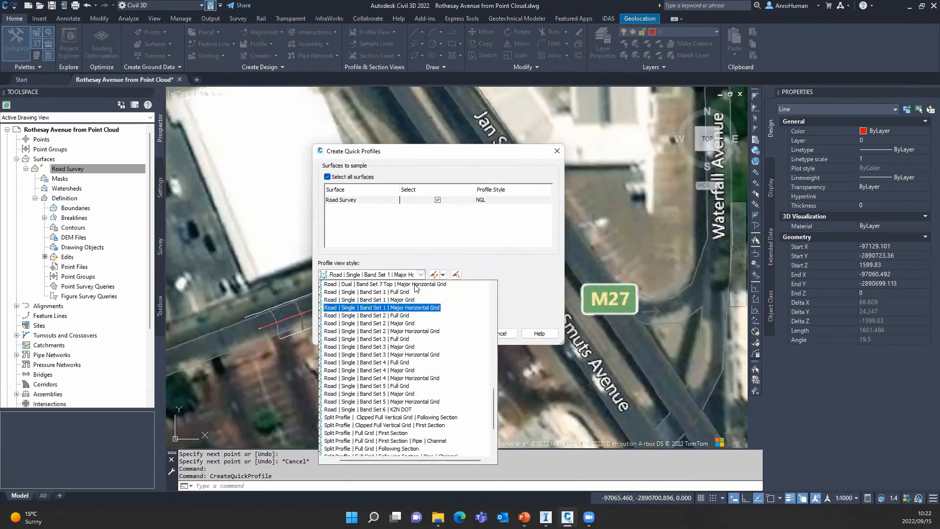
{"action": "left_click", "coordinate": [404, 300]}
{"action": "left_click", "coordinate": [457, 333]}
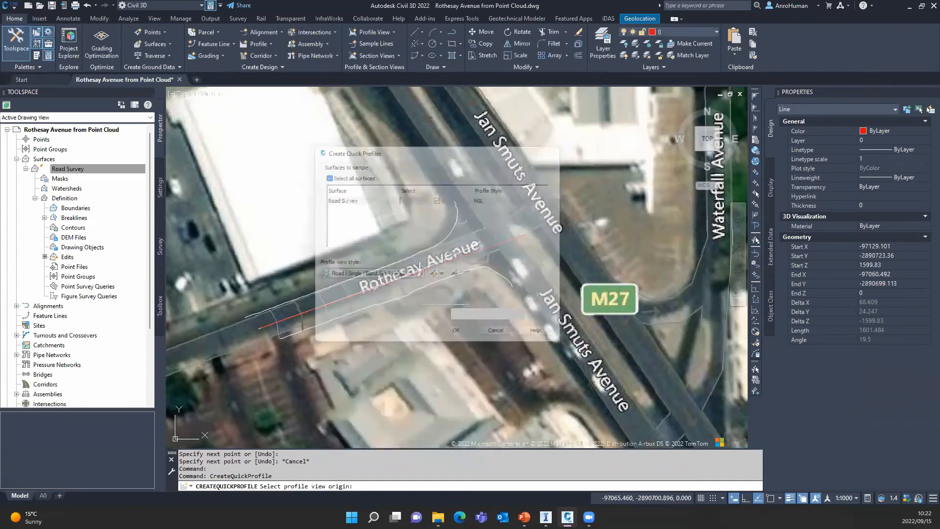
{"action": "scroll", "coordinate": [432, 283], "scroll_direction": "up", "scroll_amount": 10}
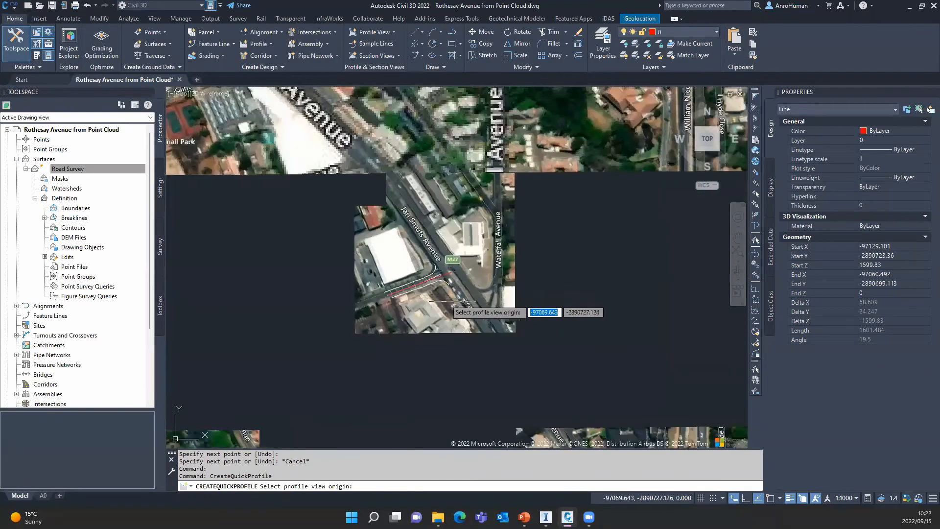
{"action": "left_click", "coordinate": [502, 287]}
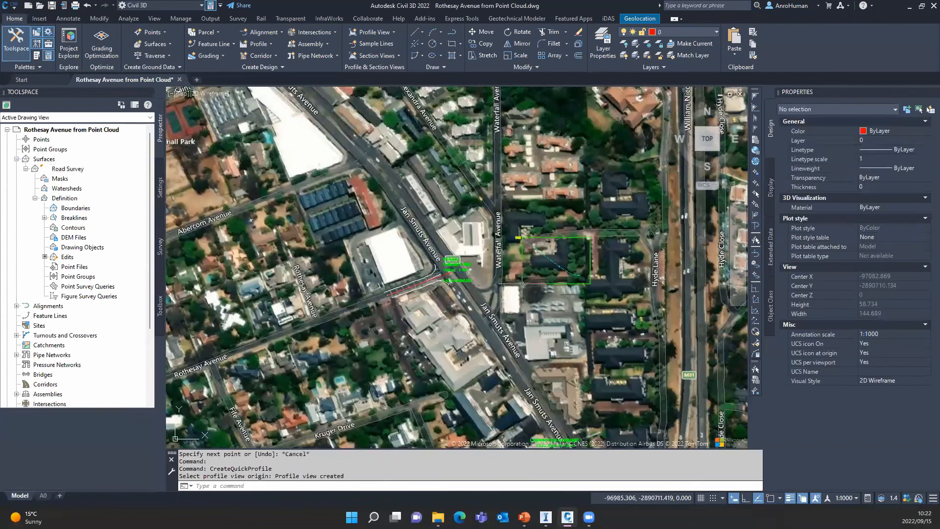
Examine the quick profile view and compare it with the line along Rothesay Avenue
{"action": "scroll", "coordinate": [553, 273], "scroll_direction": "up", "scroll_amount": 5}
{"action": "mouse_move", "coordinate": [522, 271]}
{"action": "middle_mouse_down"}
{"action": "mouse_move", "coordinate": [525, 293]}
{"action": "mouse_move", "coordinate": [499, 299]}
{"action": "middle_mouse_up"}
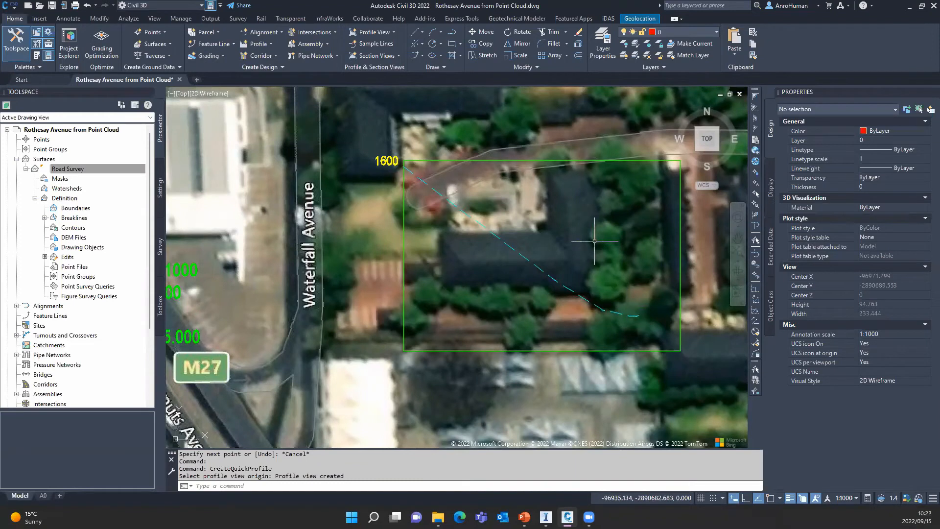
{"action": "scroll", "coordinate": [563, 218], "scroll_direction": "down", "scroll_amount": 1}
{"action": "mouse_move", "coordinate": [274, 320]}
{"action": "middle_mouse_down"}
{"action": "mouse_move", "coordinate": [310, 284]}
{"action": "mouse_move", "coordinate": [357, 264]}
{"action": "mouse_move", "coordinate": [368, 278]}
{"action": "middle_mouse_up"}
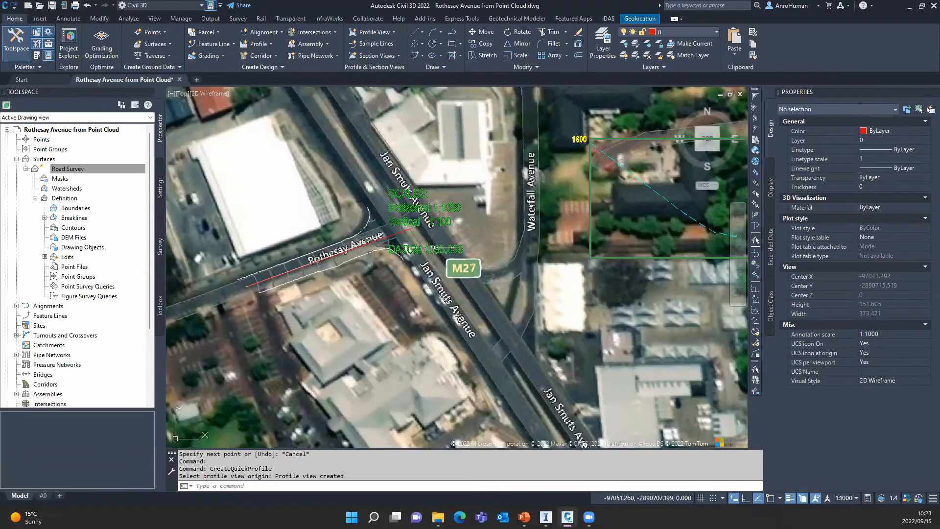
{"action": "middle_click_drag", "start_coordinate": [398, 270], "coordinate": [374, 283]}
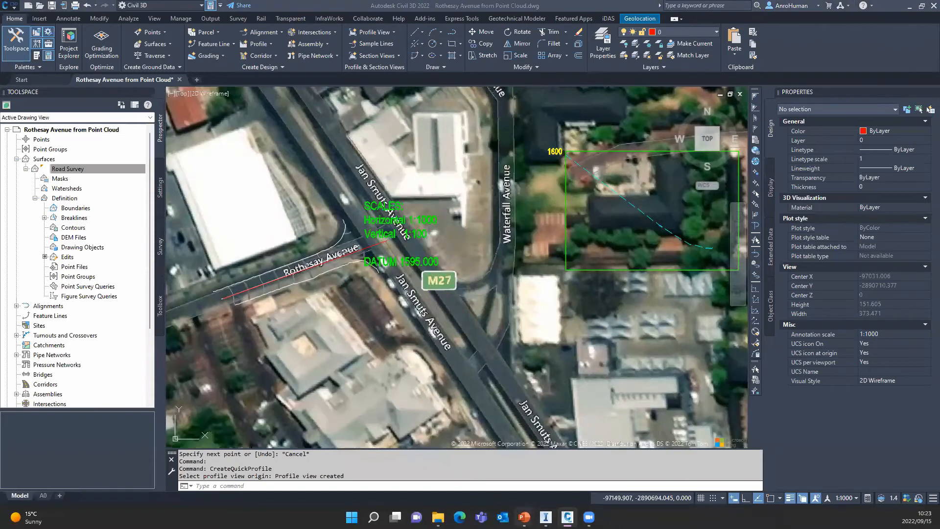
Switch to the PowerPoint slide show and advance to the Q & A slide
{"action": "mouse_move", "coordinate": [523, 518]}
{"action": "left_click", "coordinate": [527, 468]}
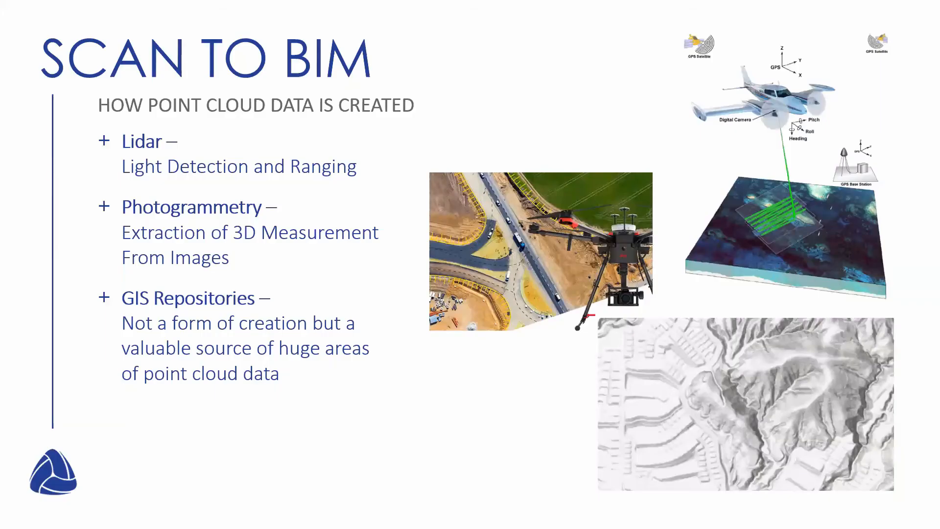
{"action": "key", "text": "Right"}
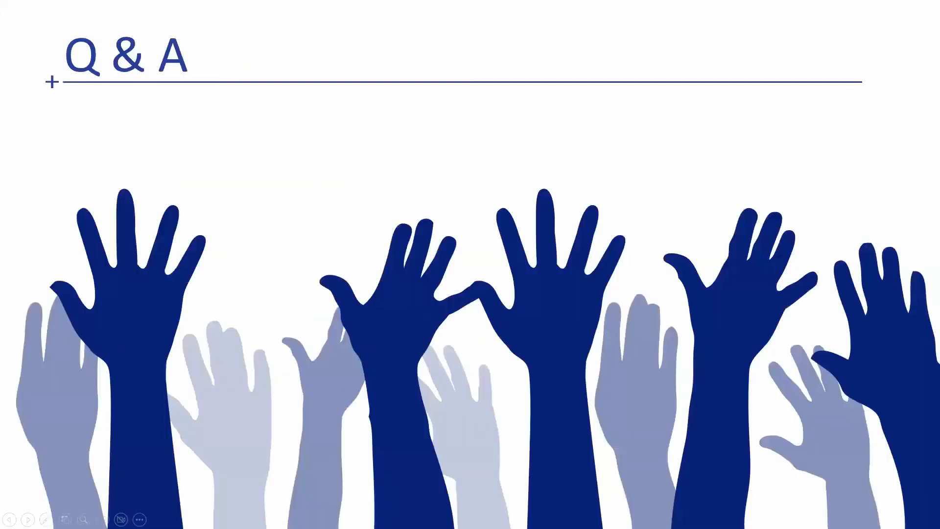
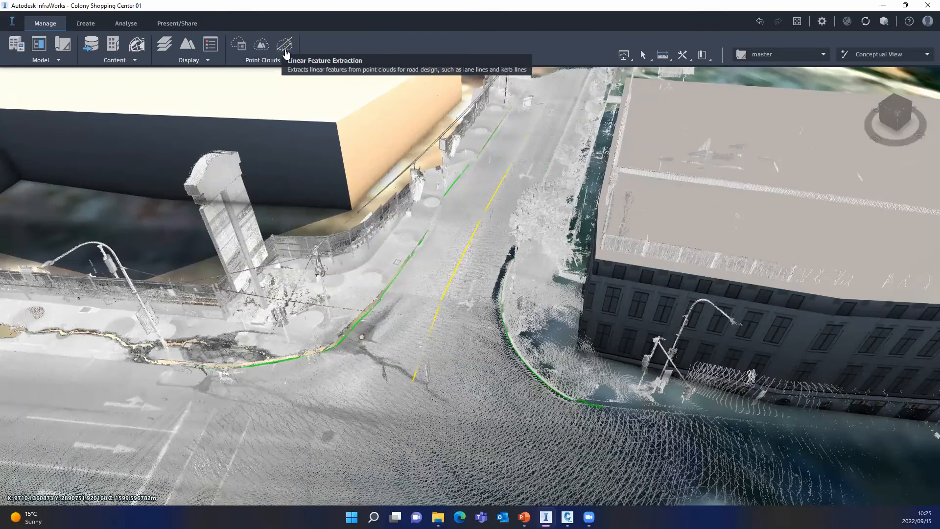
Review the point cloud tools in InfraWorks, including Vertical Feature Extraction, and return to the PowerPoint slide show
{"action": "left_click", "coordinate": [288, 60]}
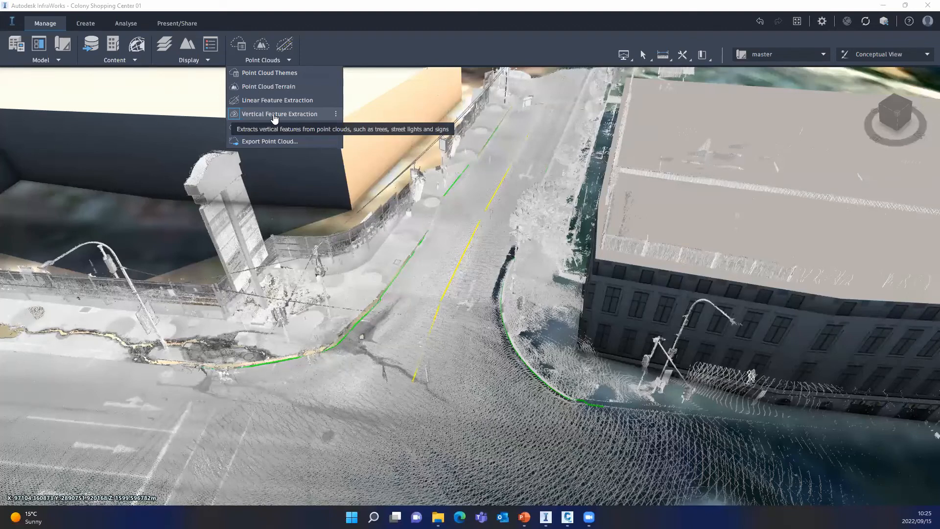
{"action": "mouse_move", "coordinate": [524, 516]}
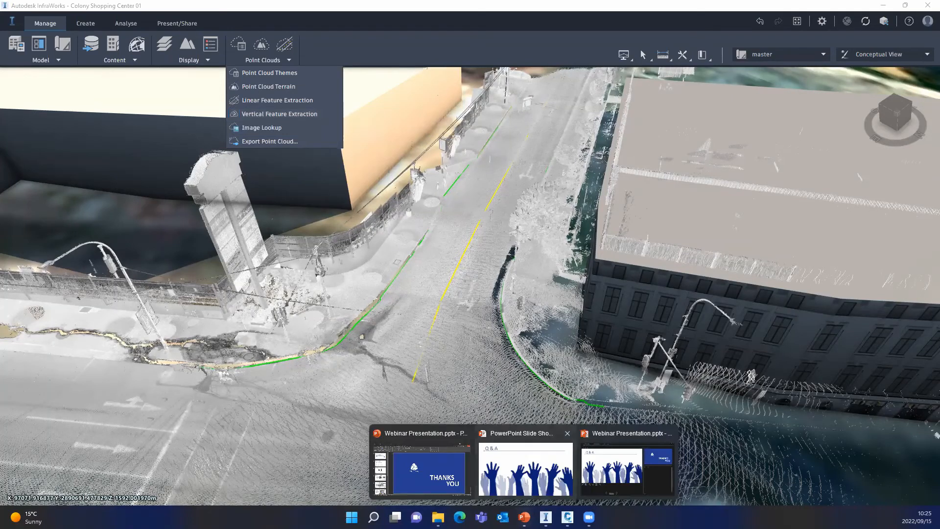
{"action": "left_click", "coordinate": [525, 469]}
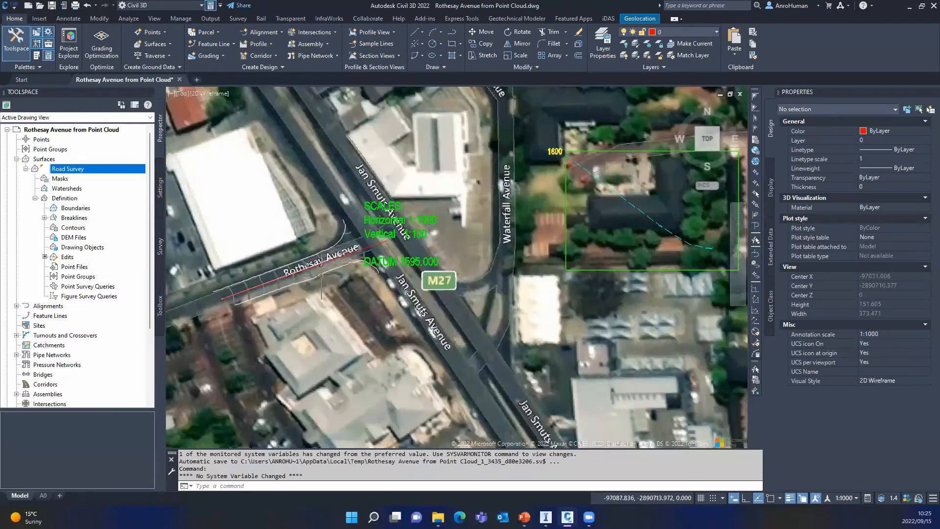
Examine the Rothesay Avenue surface in Civil 3D up close and bring up the drawing's export tools
{"action": "scroll", "coordinate": [358, 275], "scroll_direction": "up", "scroll_amount": 5}
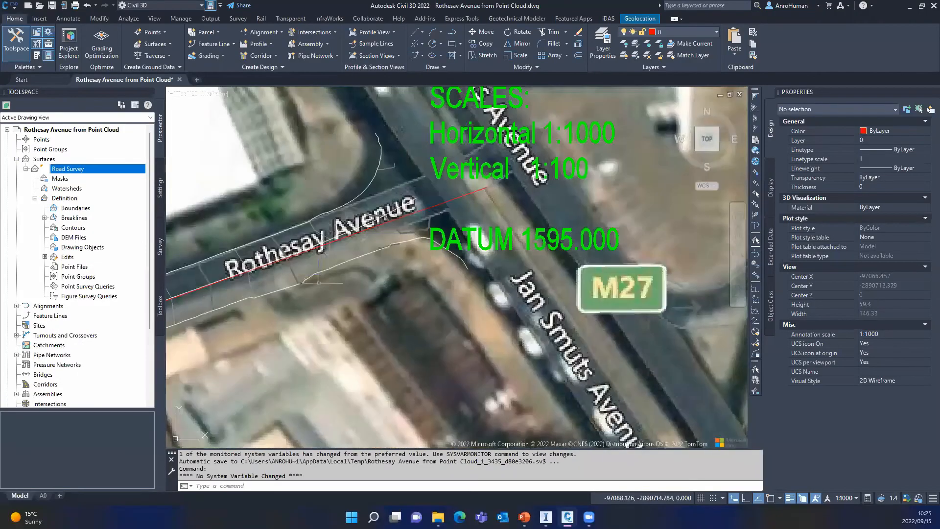
{"action": "middle_click_drag", "start_coordinate": [293, 272], "coordinate": [435, 255]}
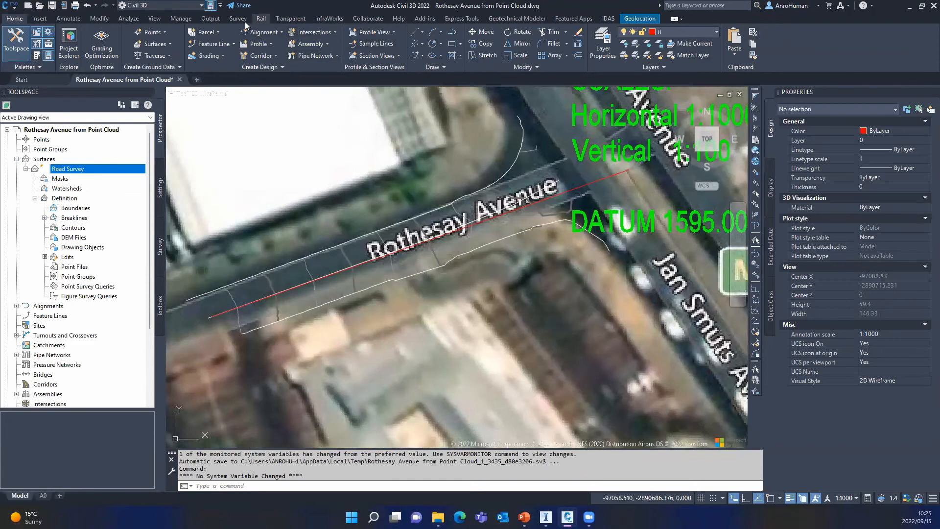
{"action": "left_click", "coordinate": [208, 20]}
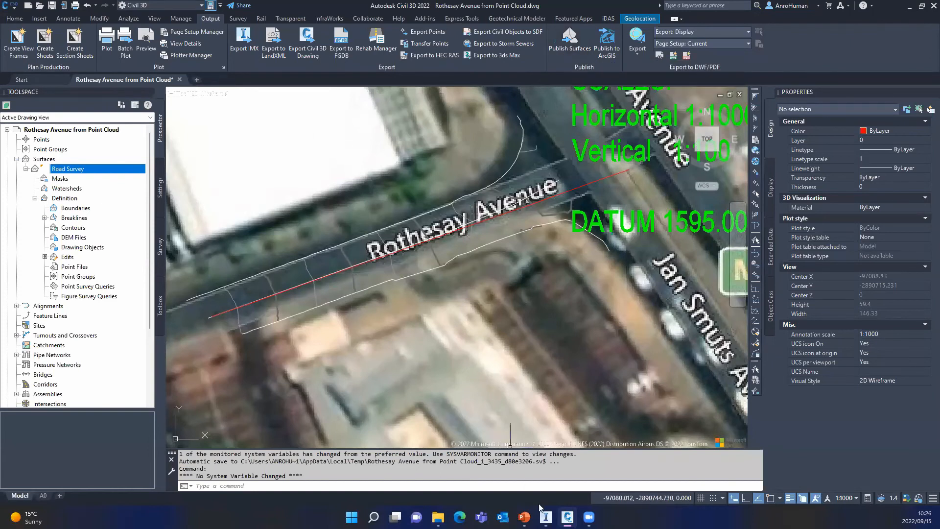
Select the northern kerb 3D polyline on Rothesay Avenue, inspect its vertices up close, and clear the selection
{"action": "left_click", "coordinate": [310, 255]}
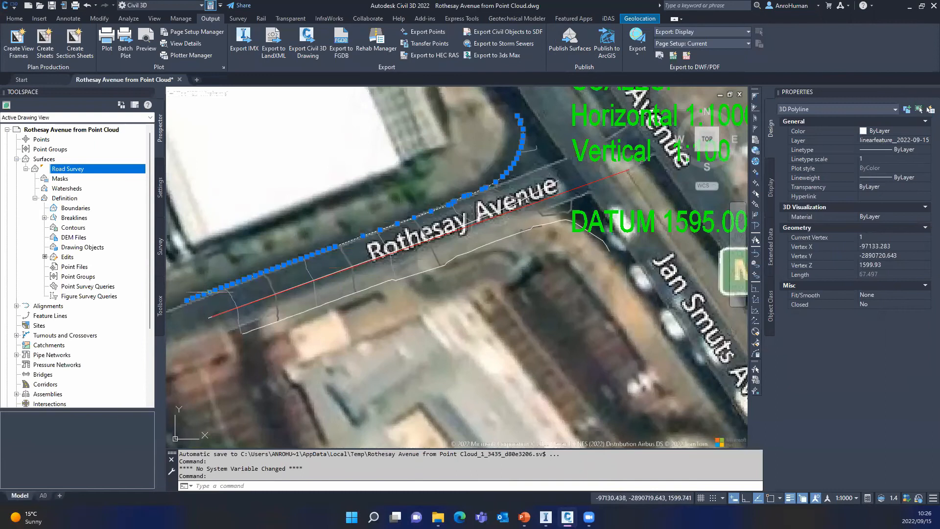
{"action": "scroll", "coordinate": [307, 263], "scroll_direction": "up", "scroll_amount": 6}
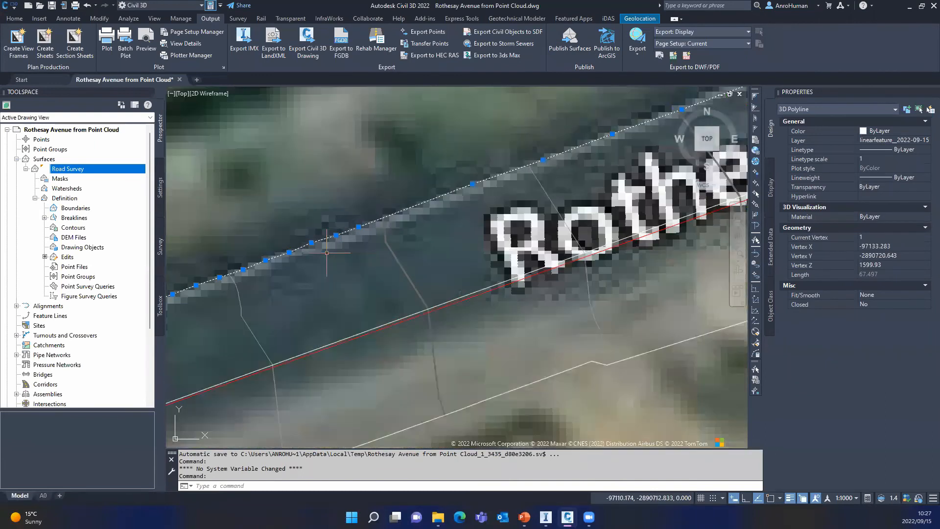
{"action": "scroll", "coordinate": [337, 244], "scroll_direction": "down", "scroll_amount": 3}
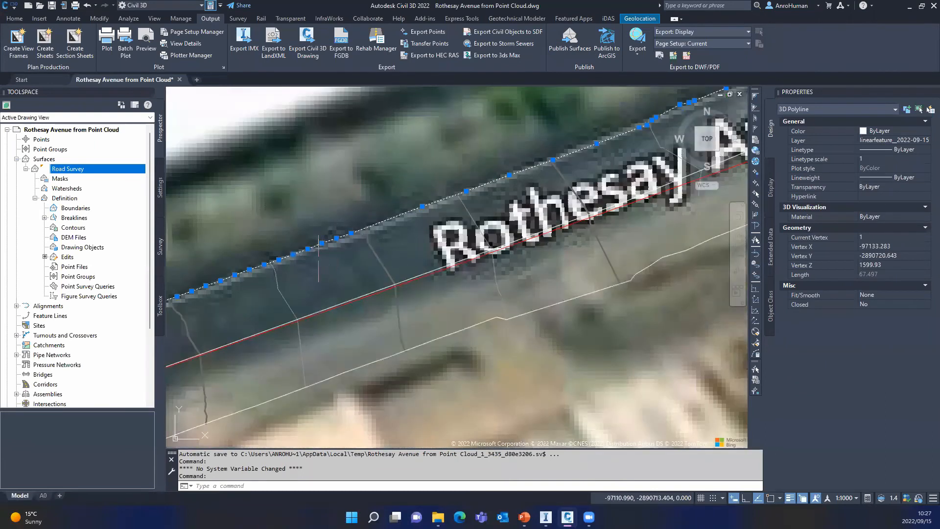
{"action": "mouse_move", "coordinate": [305, 262]}
{"action": "middle_mouse_down"}
{"action": "mouse_move", "coordinate": [381, 252]}
{"action": "mouse_move", "coordinate": [507, 211]}
{"action": "middle_mouse_up"}
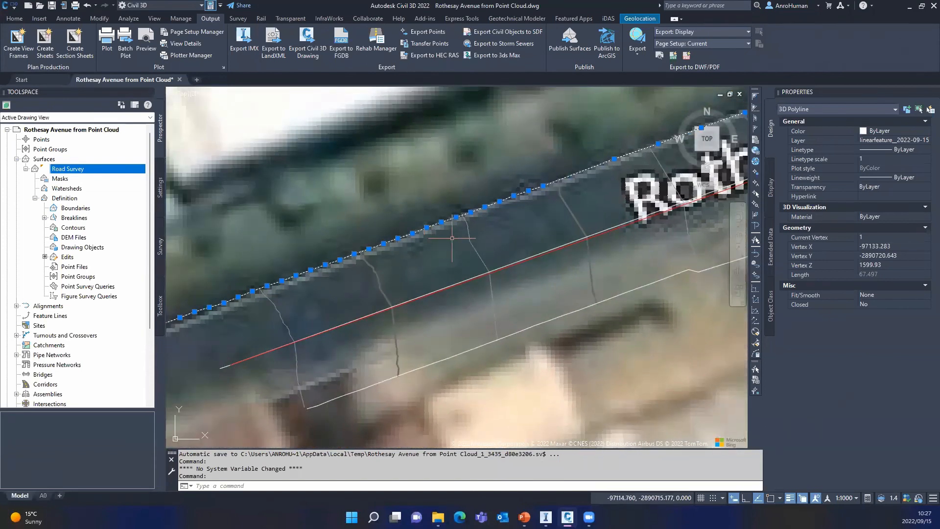
{"action": "middle_click_drag", "start_coordinate": [441, 251], "coordinate": [411, 258]}
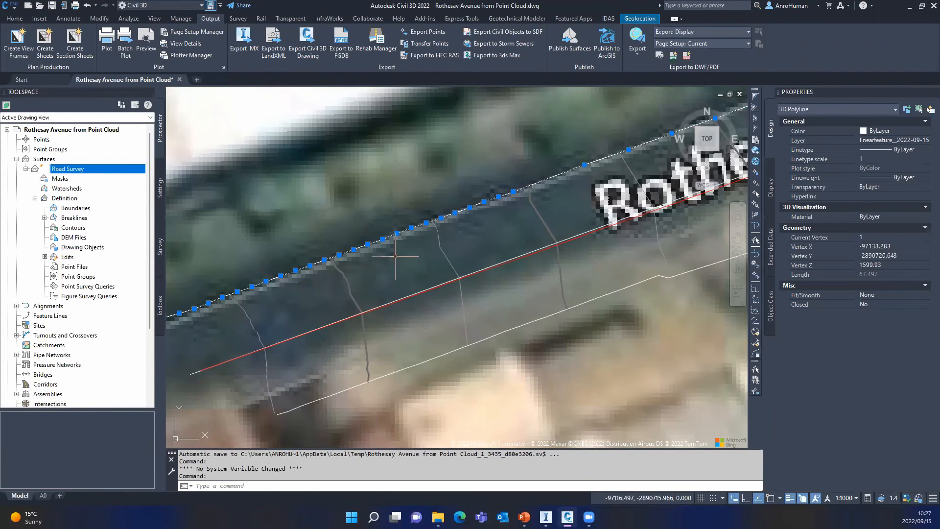
{"action": "key", "text": "Escape"}
{"action": "middle_click_drag", "start_coordinate": [392, 260], "coordinate": [363, 269]}
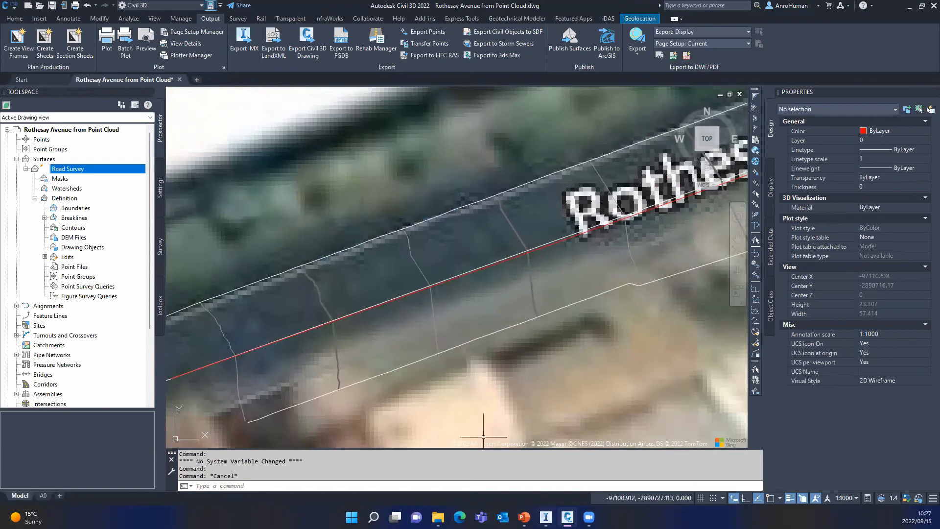
Bring up the PowerPoint slide show, and return to Civil 3D to view the wider Rothesay Avenue area
{"action": "mouse_move", "coordinate": [524, 517]}
{"action": "left_click", "coordinate": [538, 465]}
{"action": "scroll", "coordinate": [466, 234], "scroll_direction": "down", "scroll_amount": 4}
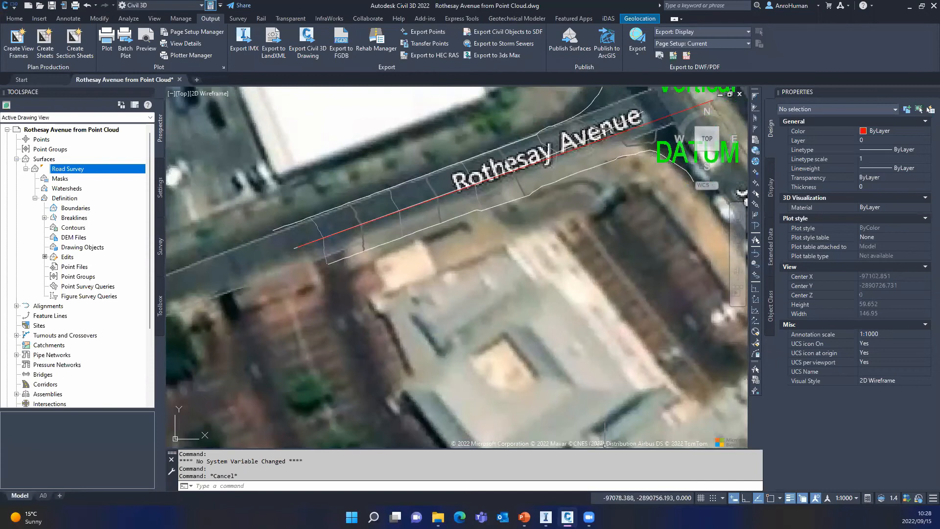
{"action": "scroll", "coordinate": [496, 331], "scroll_direction": "down", "scroll_amount": 6}
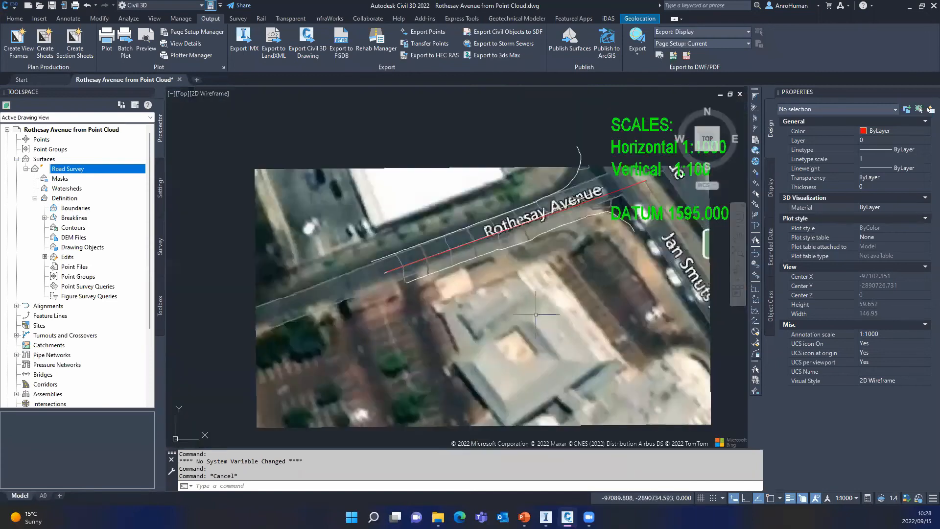